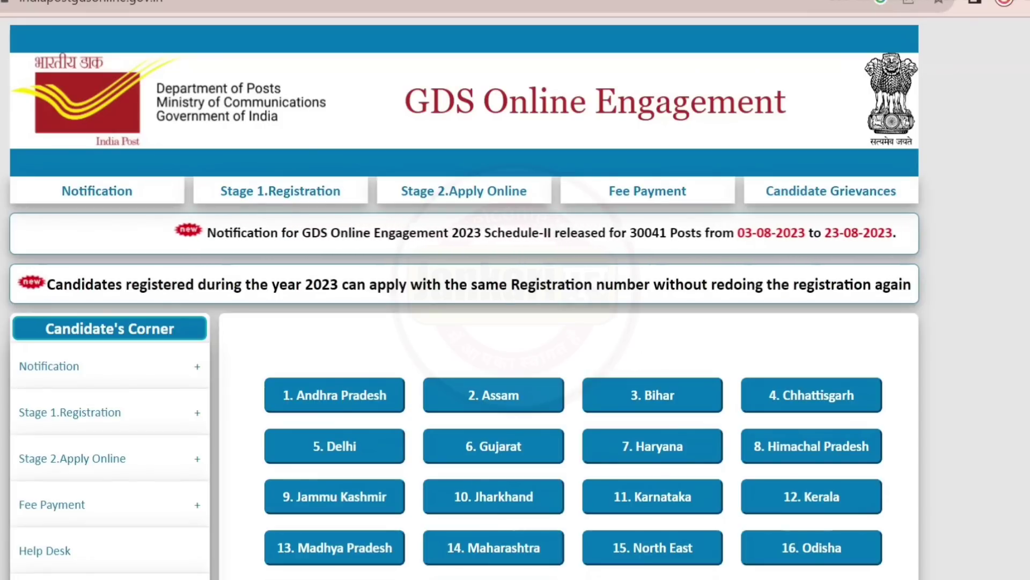
Step: Browse the home page, highlight the 23-08-2023 closing date, and reveal the Stage 1 Registration choices
scroll(515, 301, "down", 8)
scroll(515, 300, "up", 8)
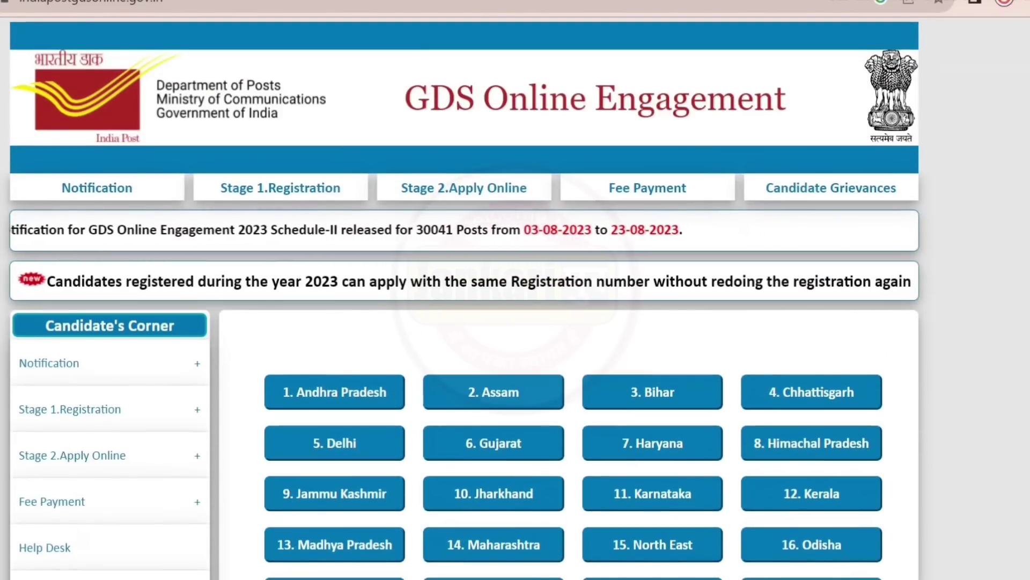
scroll(515, 300, "down", 3)
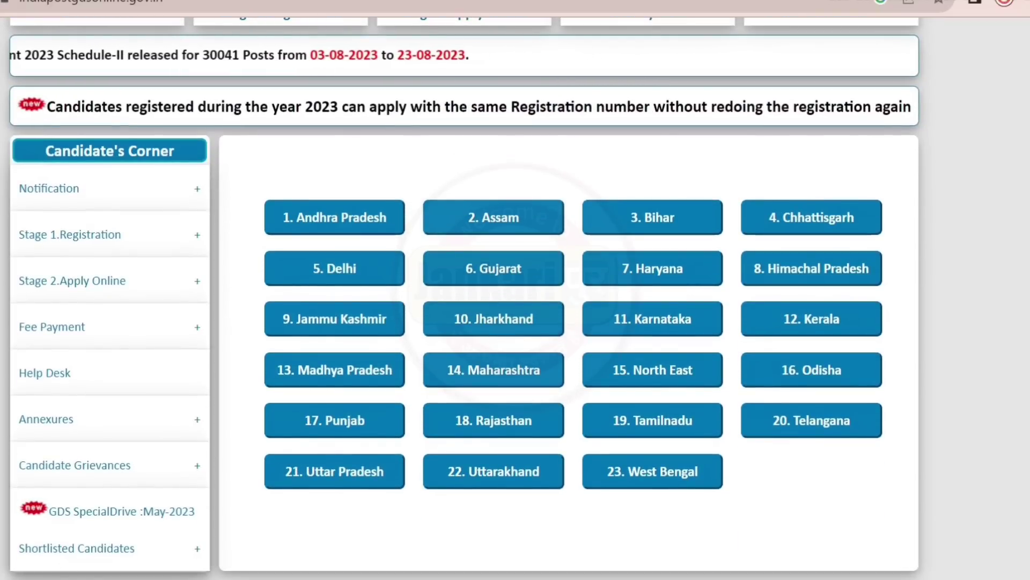
left_click_drag(352, 57, 442, 56)
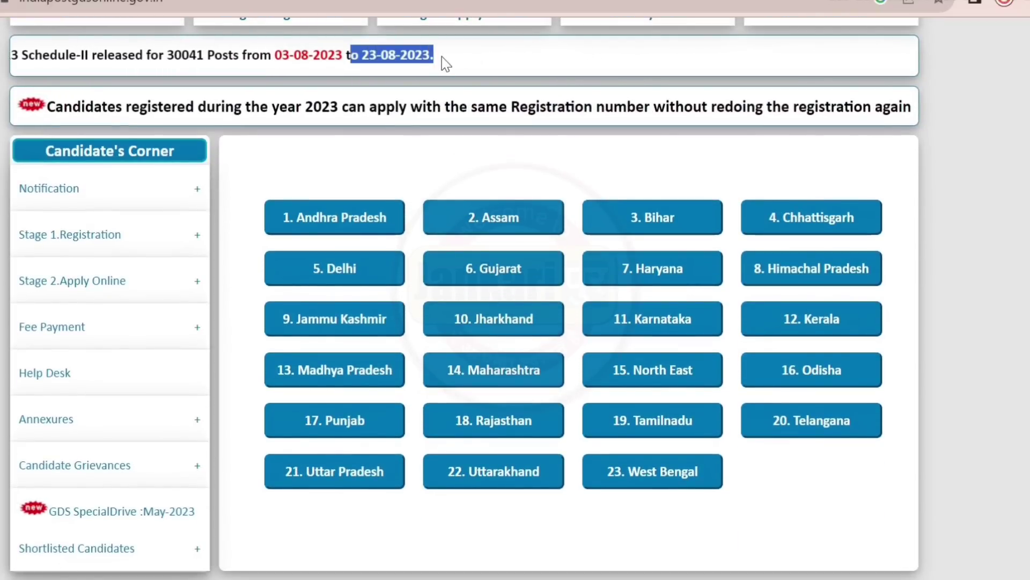
left_click(517, 153)
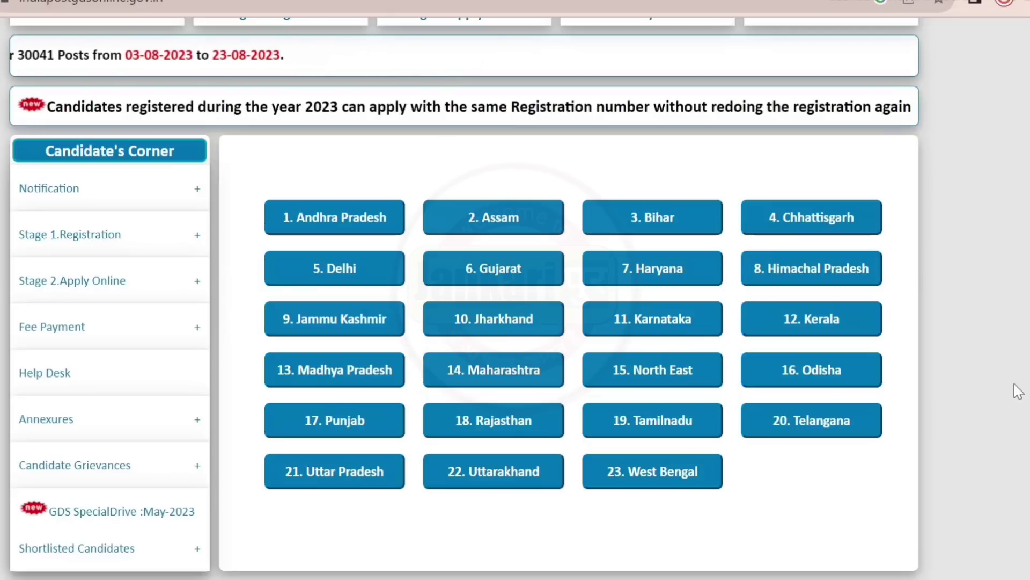
scroll(1015, 391, "up", 3)
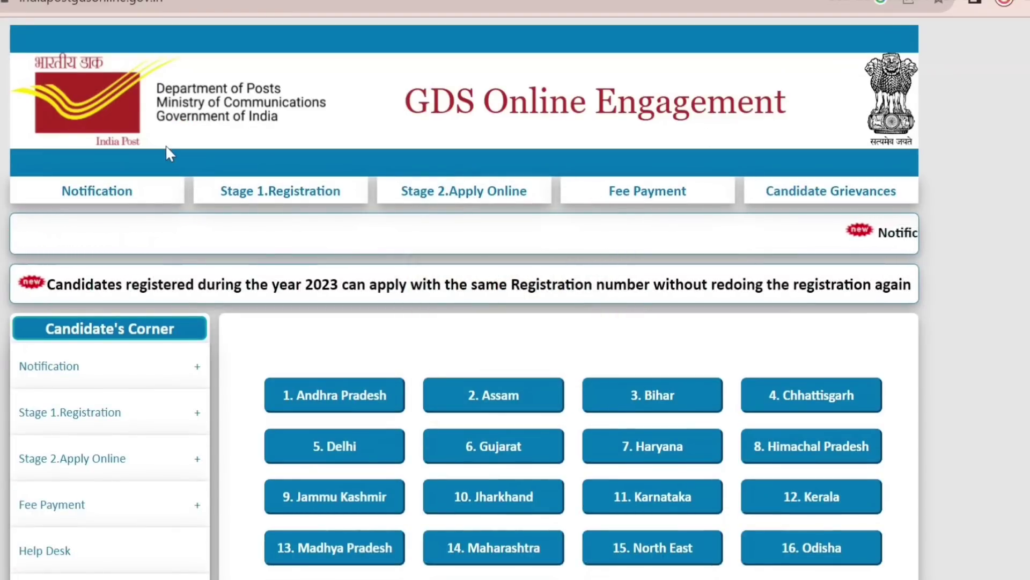
mouse_move(312, 196)
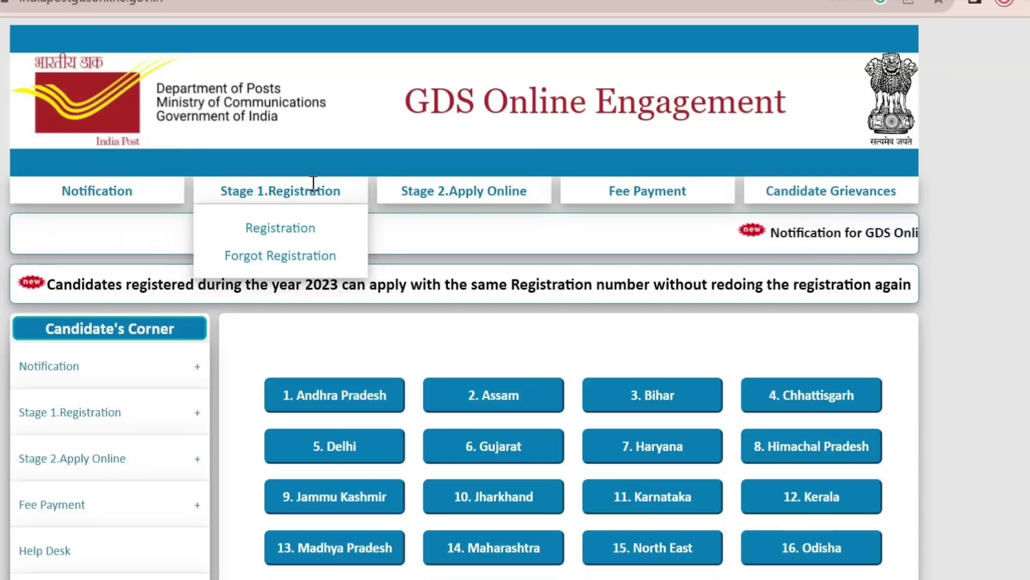
Step: Open the candidate Registration form, enter the mobile number and request its OTP
left_click(281, 230)
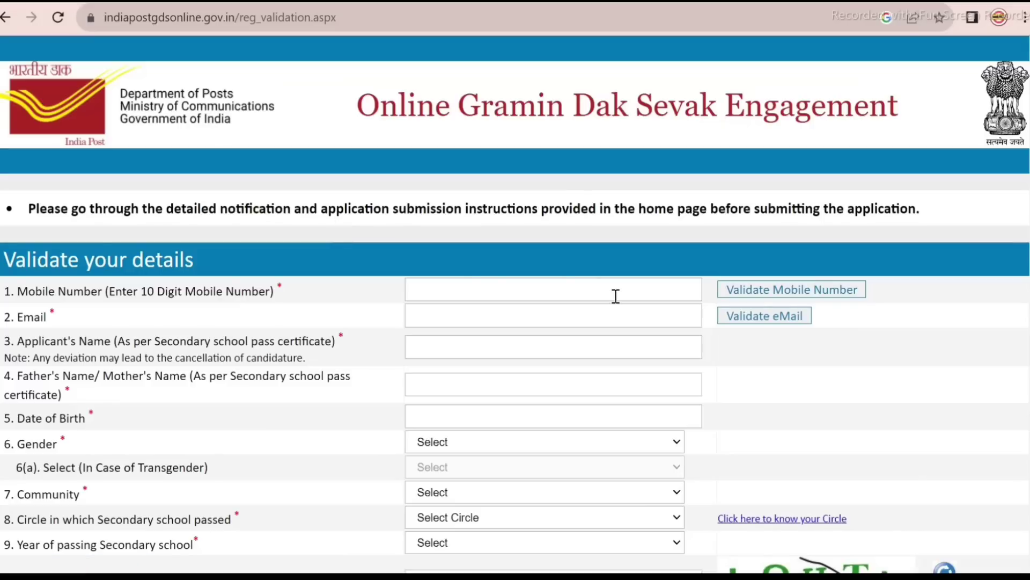
scroll(616, 296, "down", 3)
left_click(437, 290)
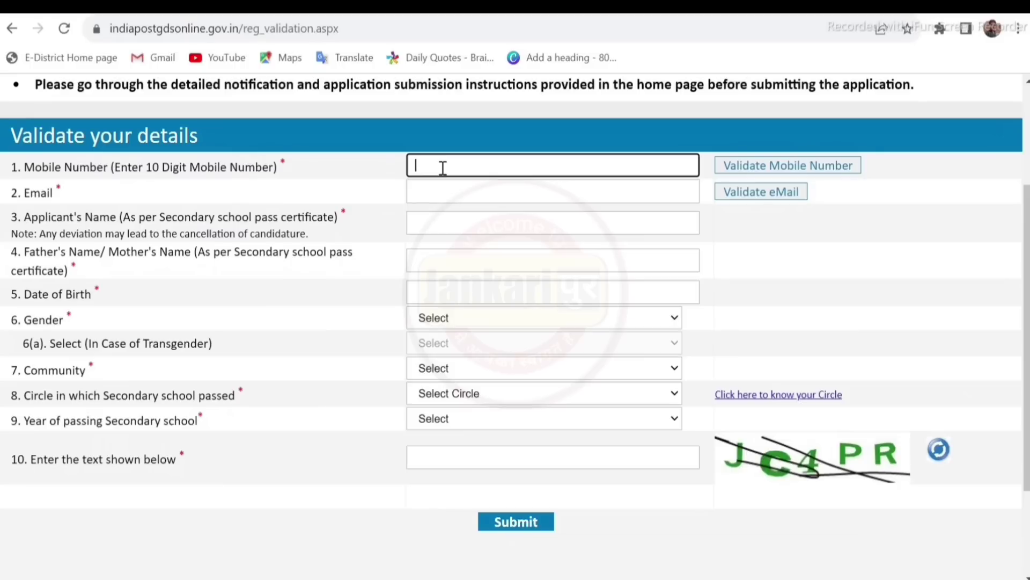
type("9")
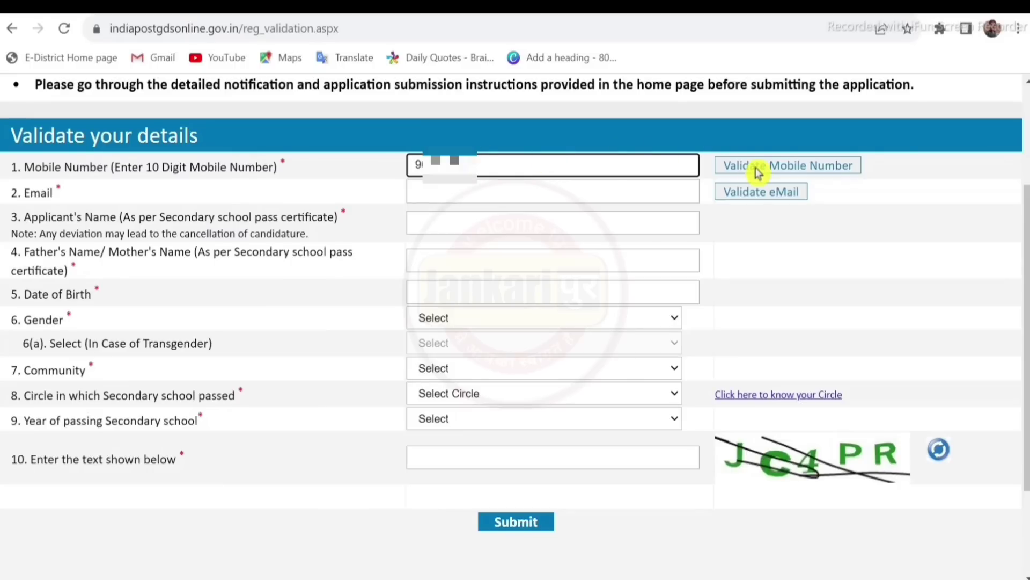
left_click(757, 171)
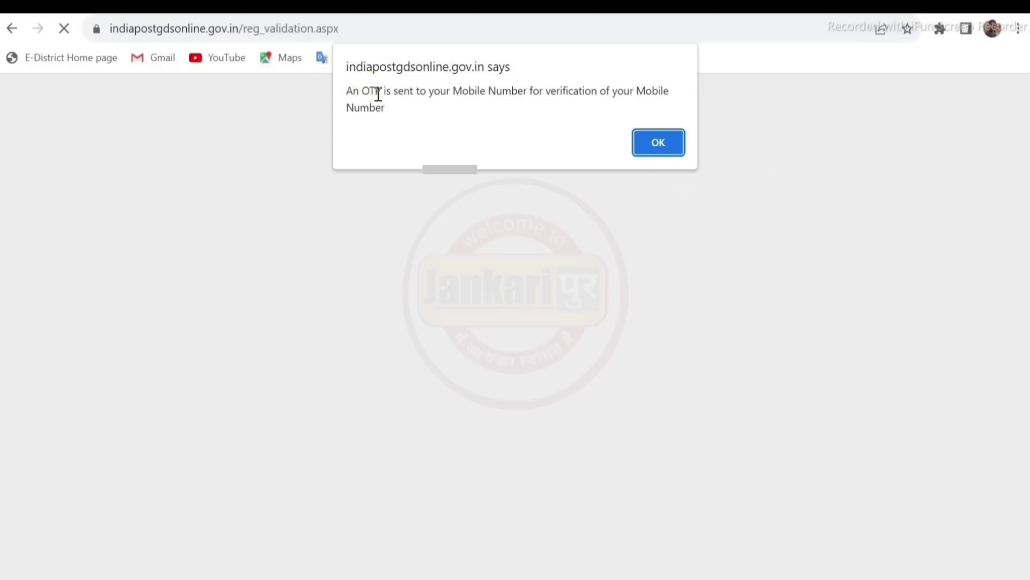
left_click(545, 90)
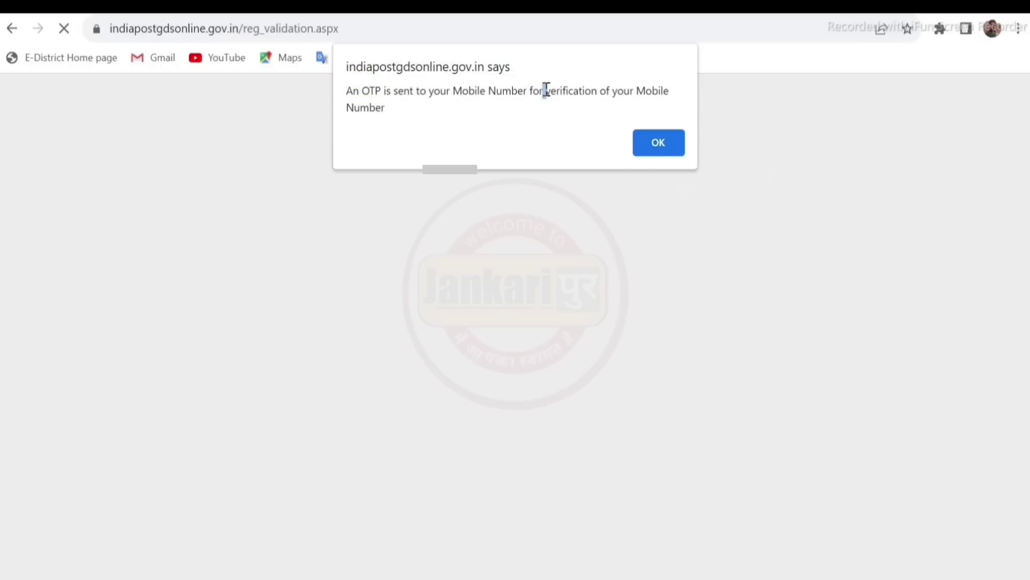
left_click(654, 142)
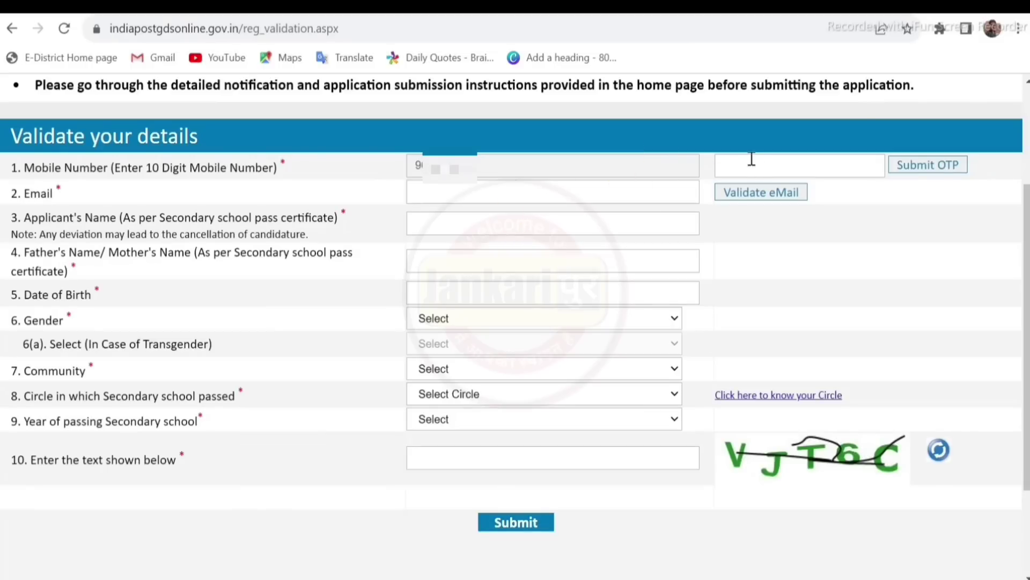
Step: Paste the received mobile OTP and submit it to validate the mobile number
left_click(768, 171)
left_click(920, 173)
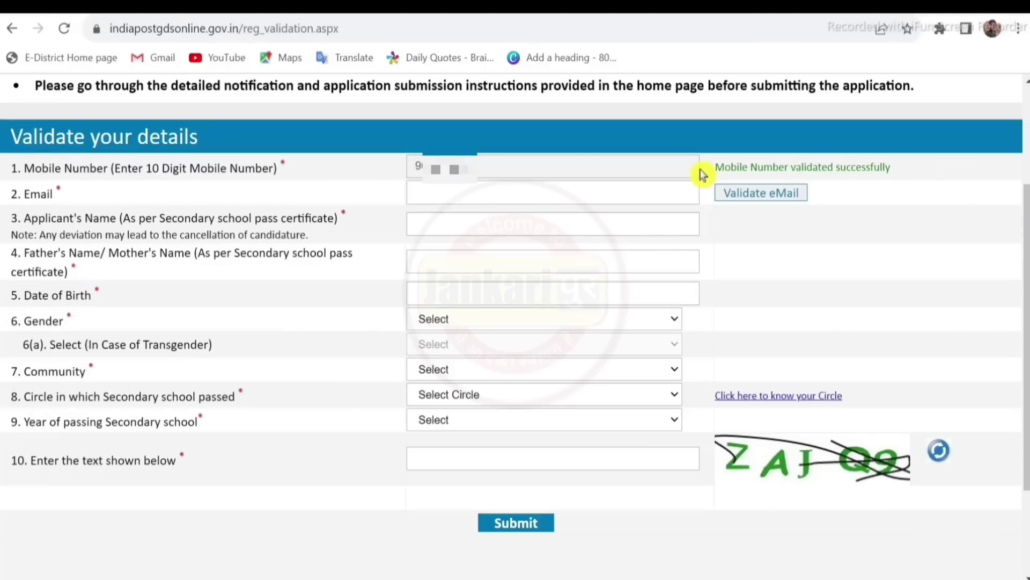
left_click_drag(757, 171, 822, 170)
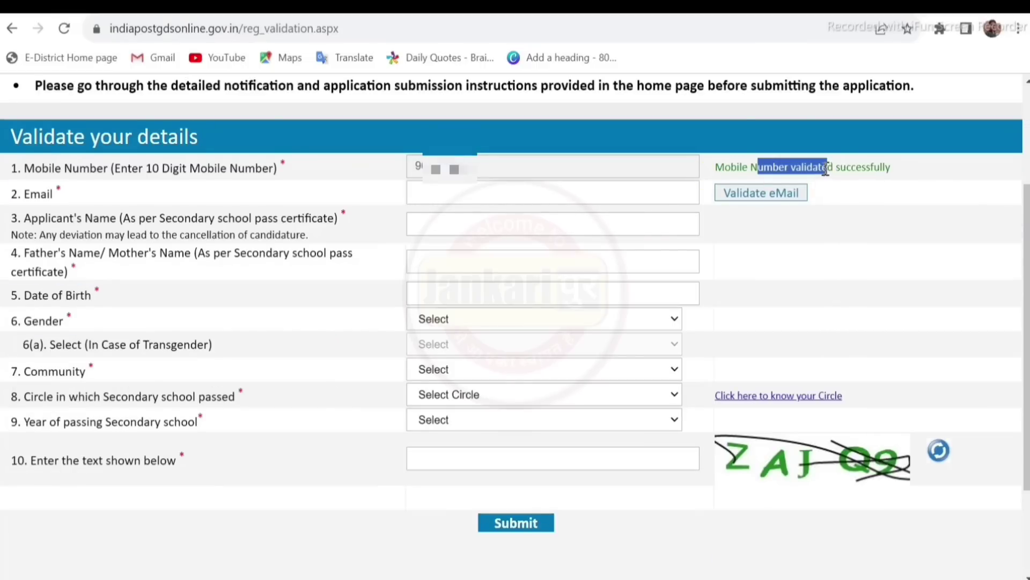
left_click(857, 208)
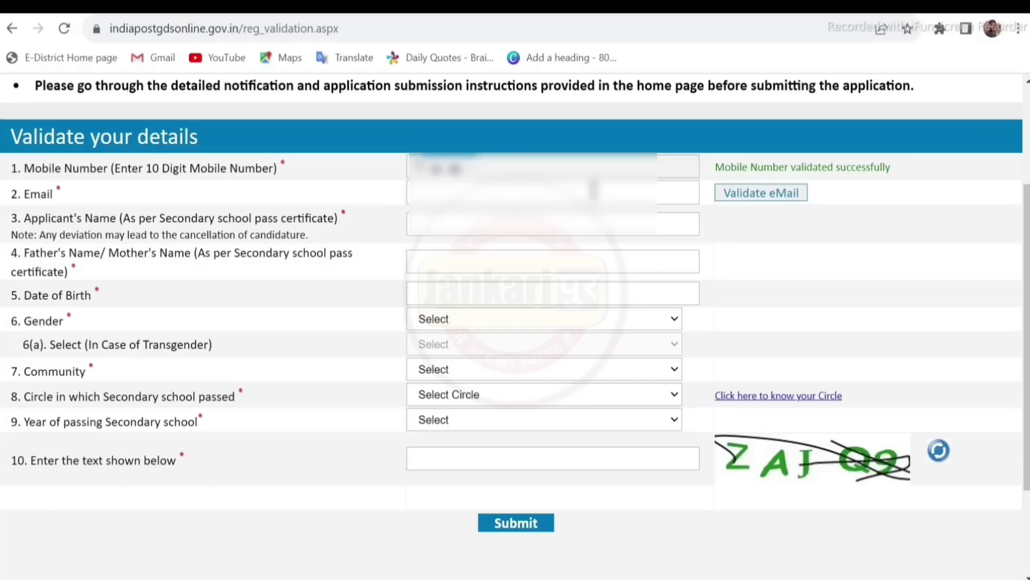
Step: Autofill the saved email and applicant name, then verify the email with its OTP
left_click(596, 192)
left_click(603, 233)
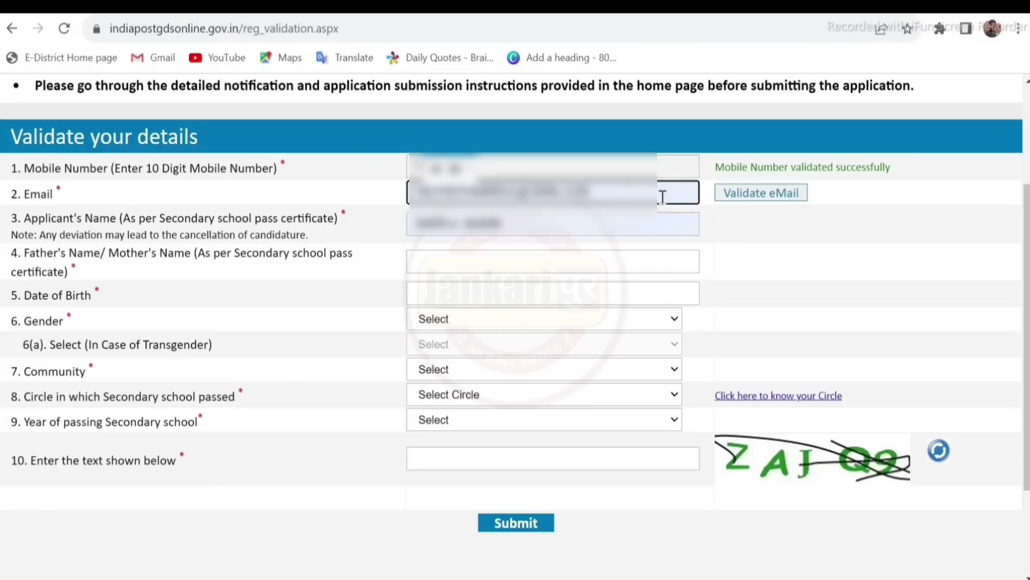
left_click(763, 194)
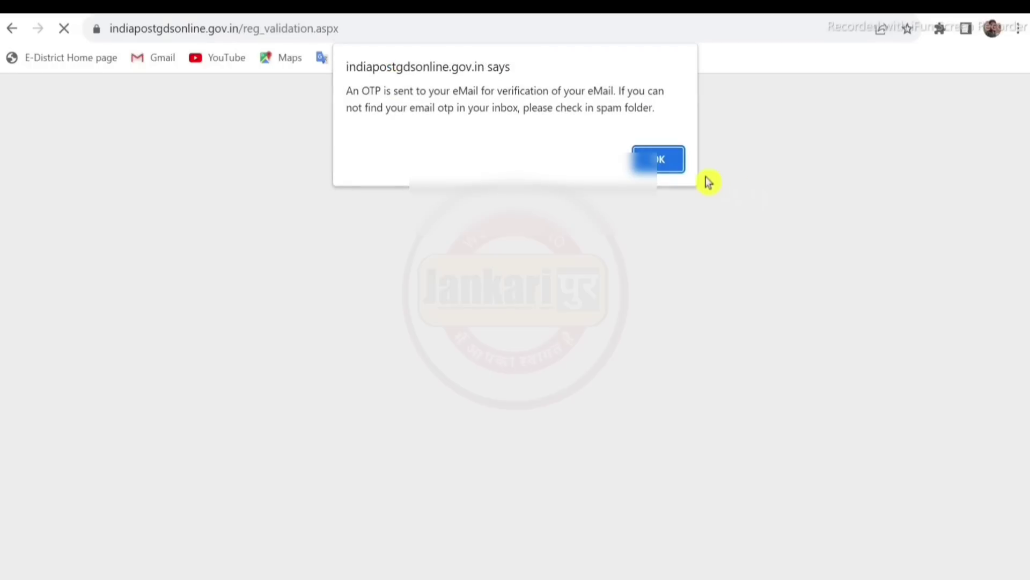
left_click(660, 172)
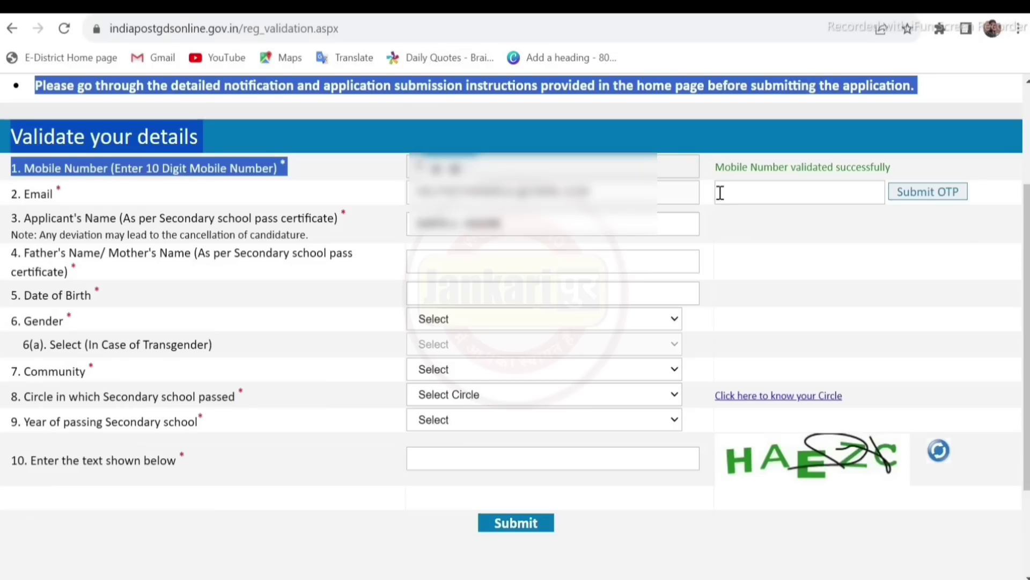
left_click(720, 192)
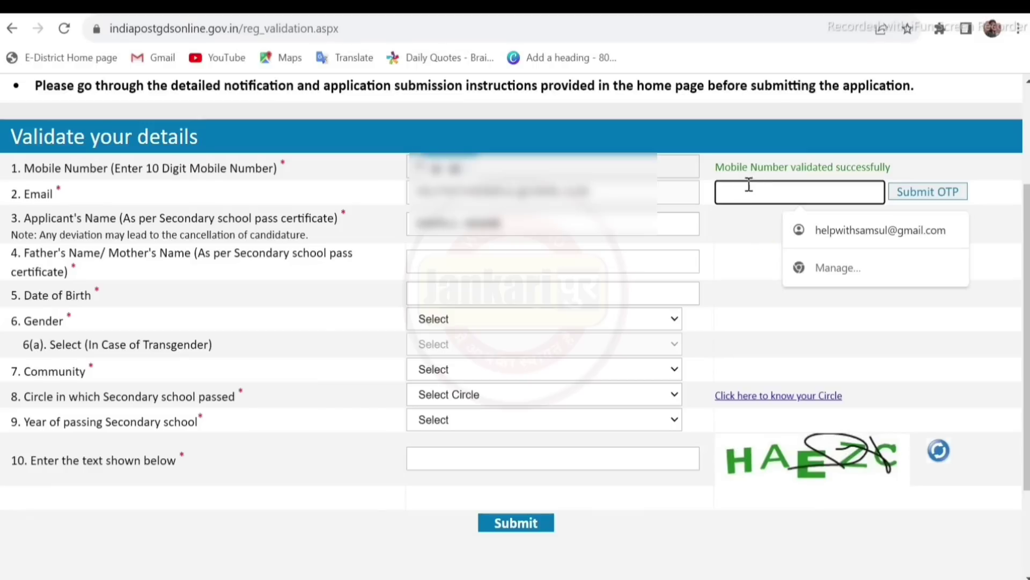
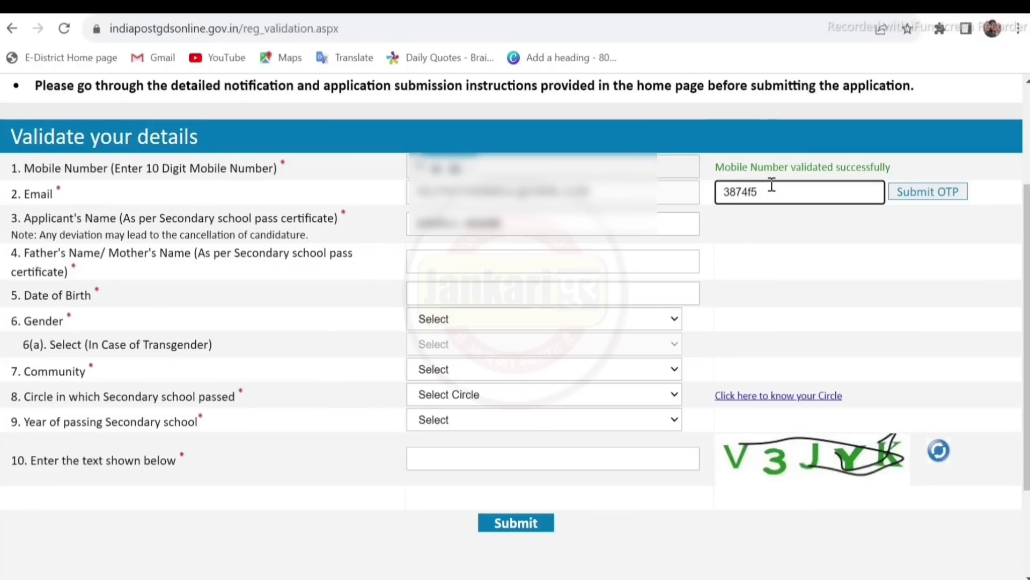
left_click(911, 197)
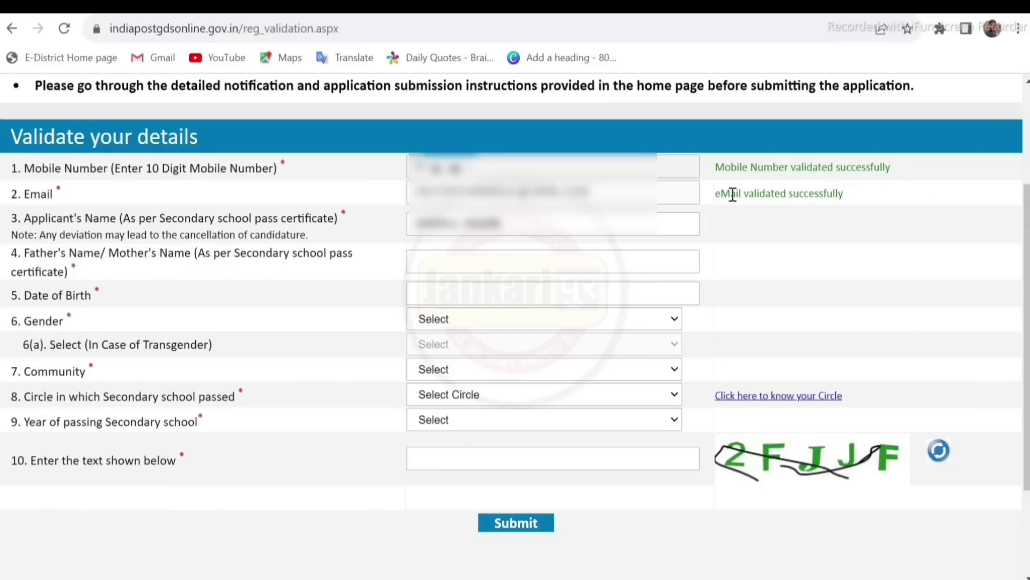
left_click_drag(735, 194, 818, 194)
Step: Fill in parent's name and date of birth, with Gender Male and Community OBC
left_click(821, 220)
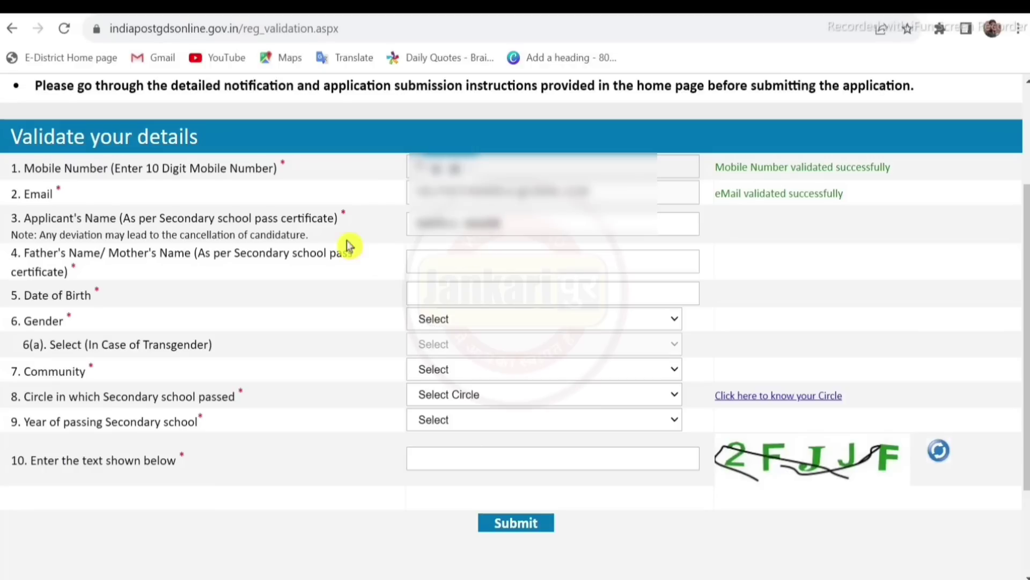
left_click(430, 263)
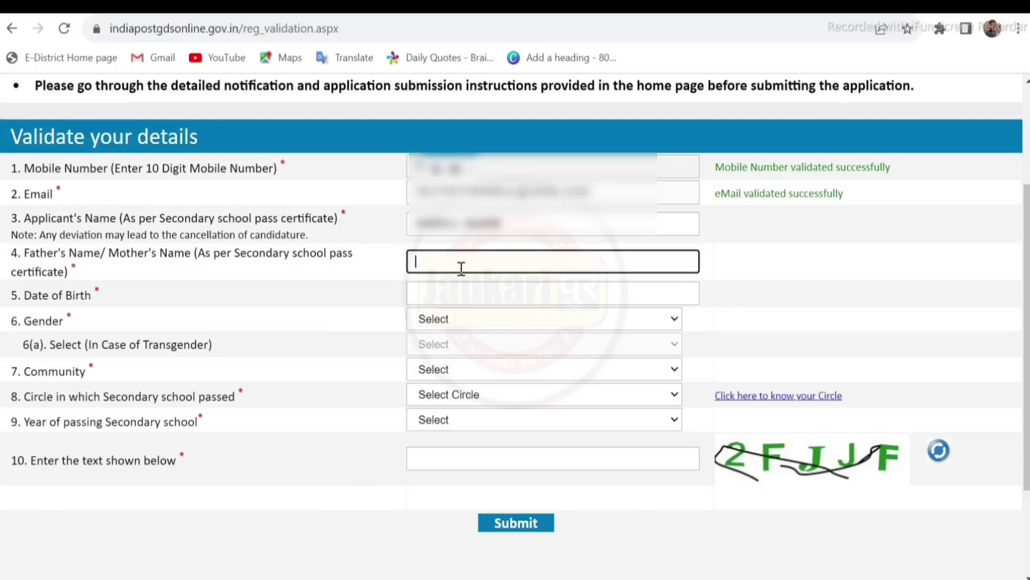
left_click(453, 296)
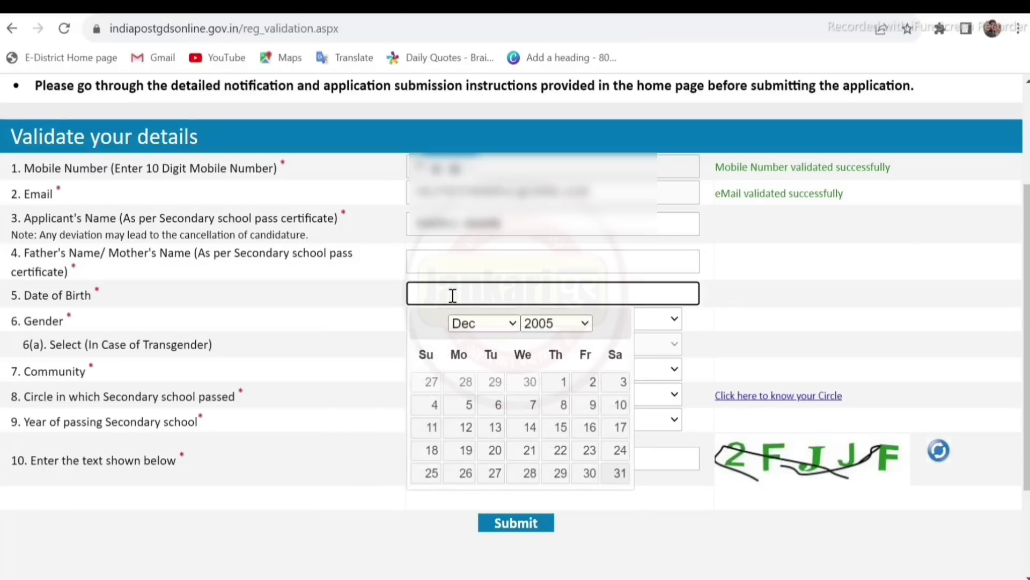
left_click(401, 287)
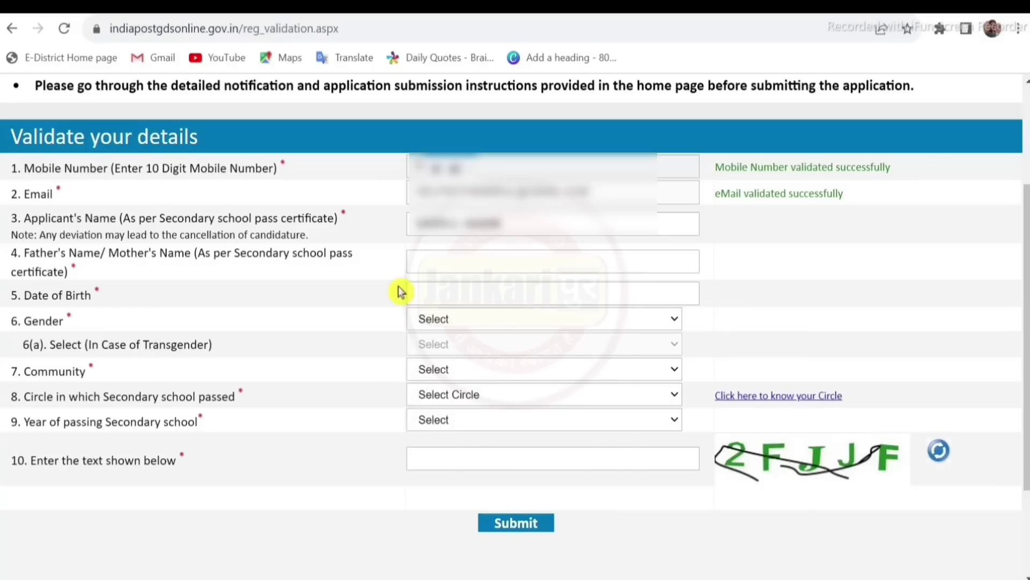
left_click(444, 319)
left_click(442, 353)
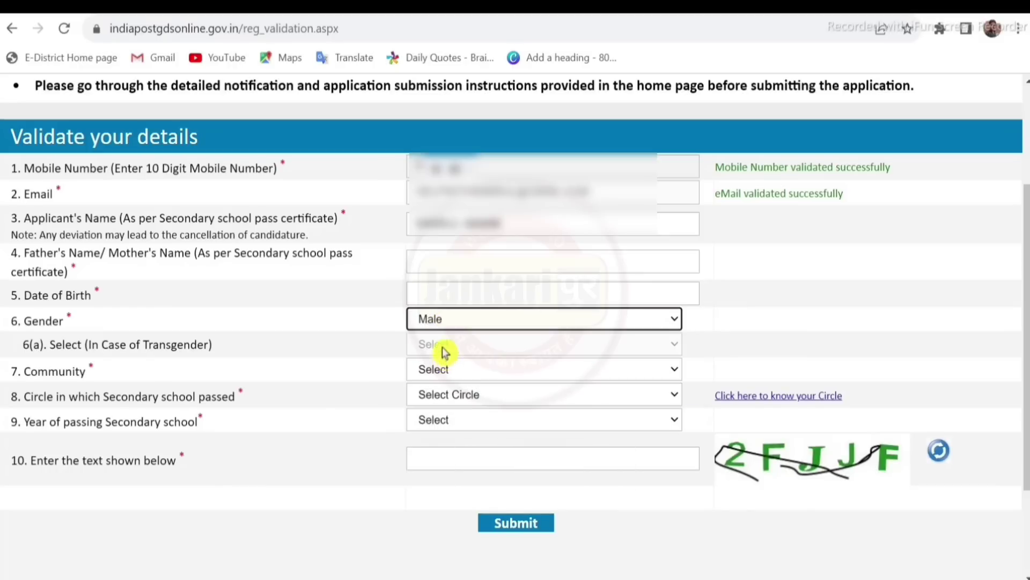
left_click(452, 369)
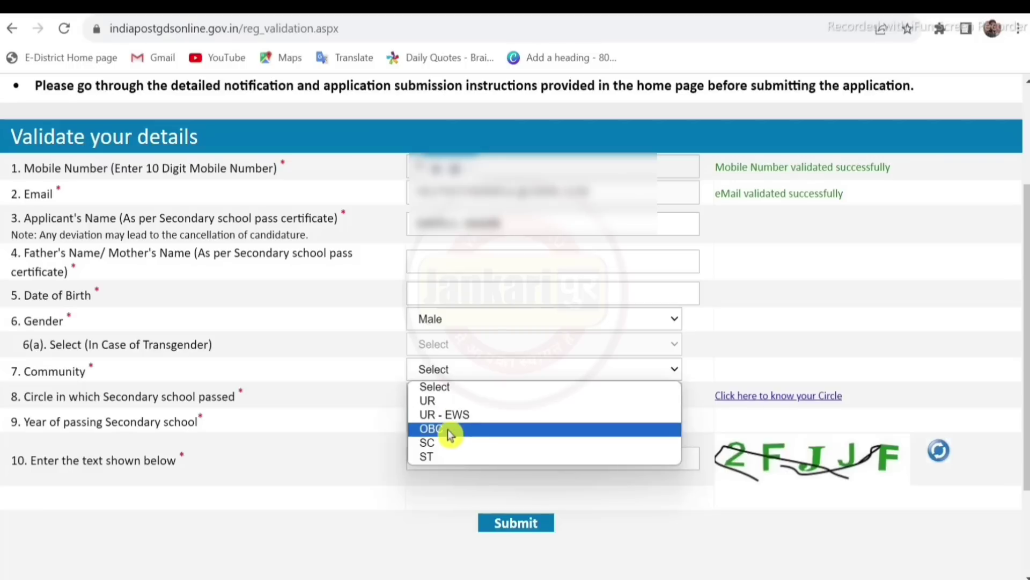
left_click(449, 430)
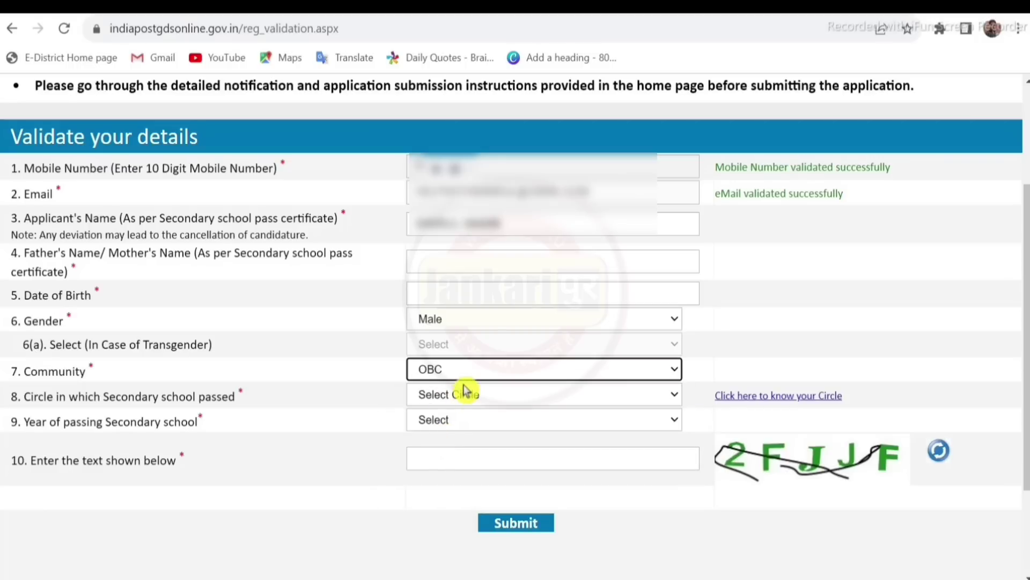
Step: Choose Uttar Pradesh as circle, pick the passing year, answer the captcha and submit
left_click(450, 396)
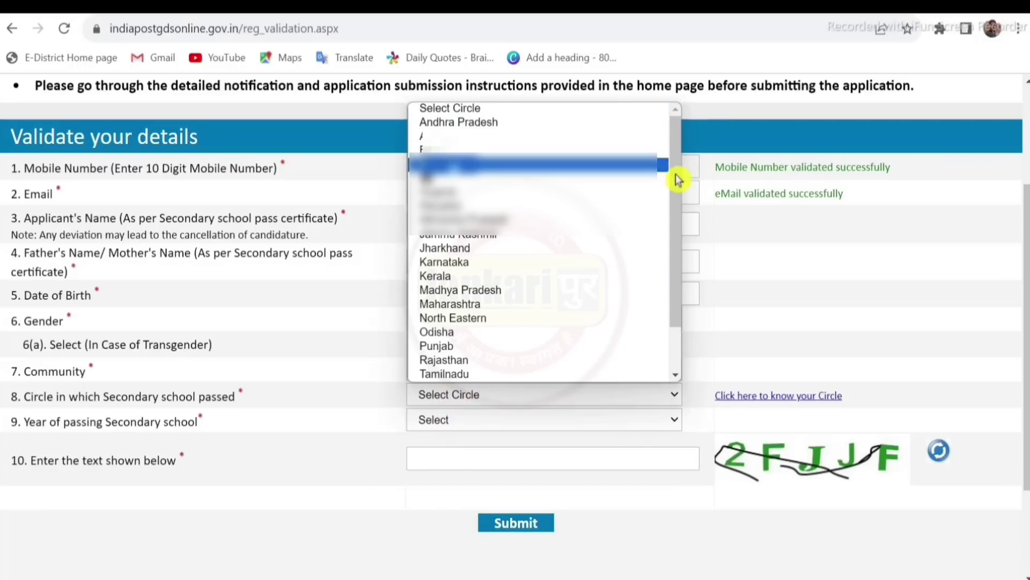
left_click_drag(674, 178, 669, 230)
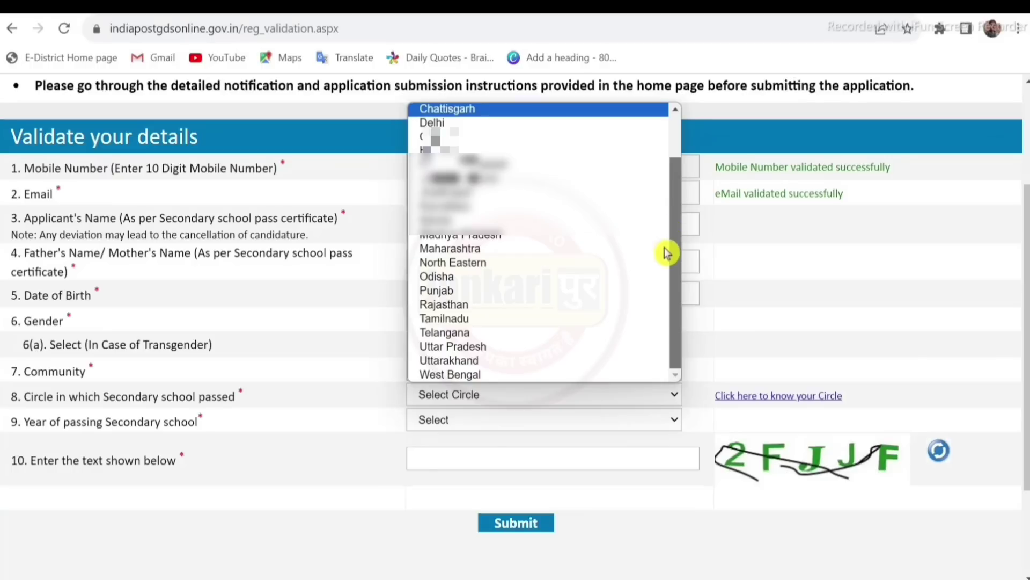
left_click(495, 349)
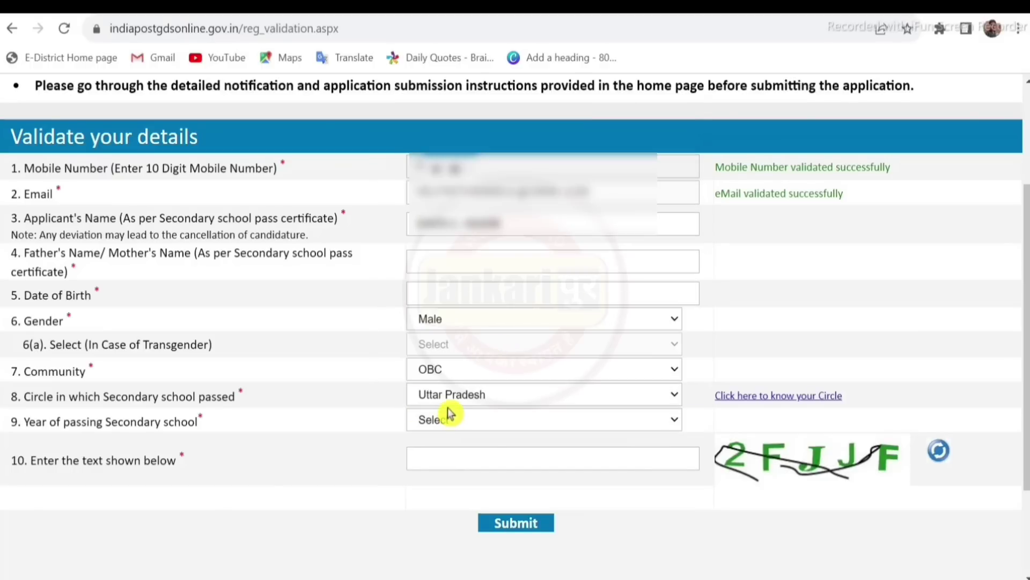
left_click(453, 422)
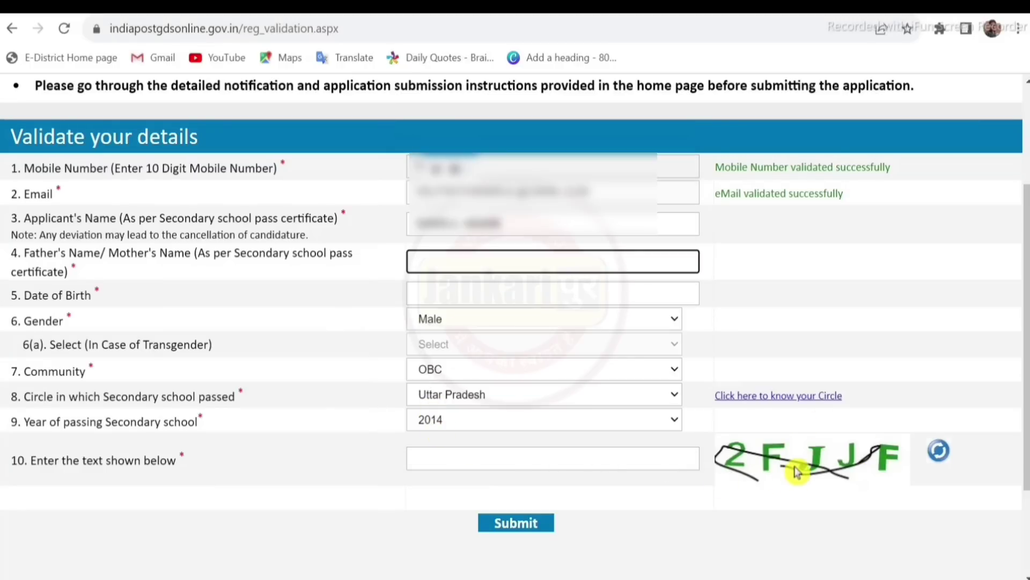
left_click(594, 456)
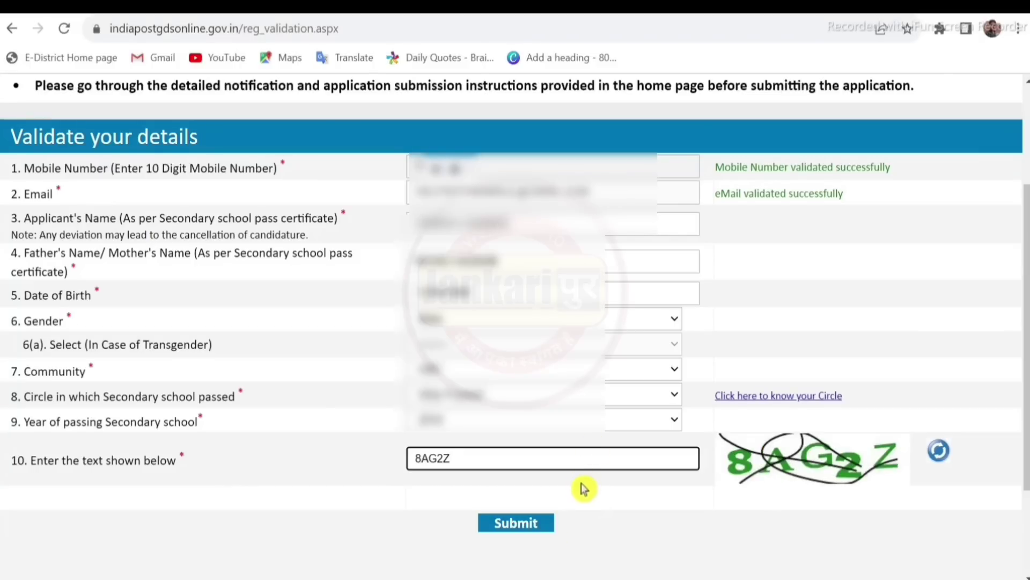
left_click(513, 523)
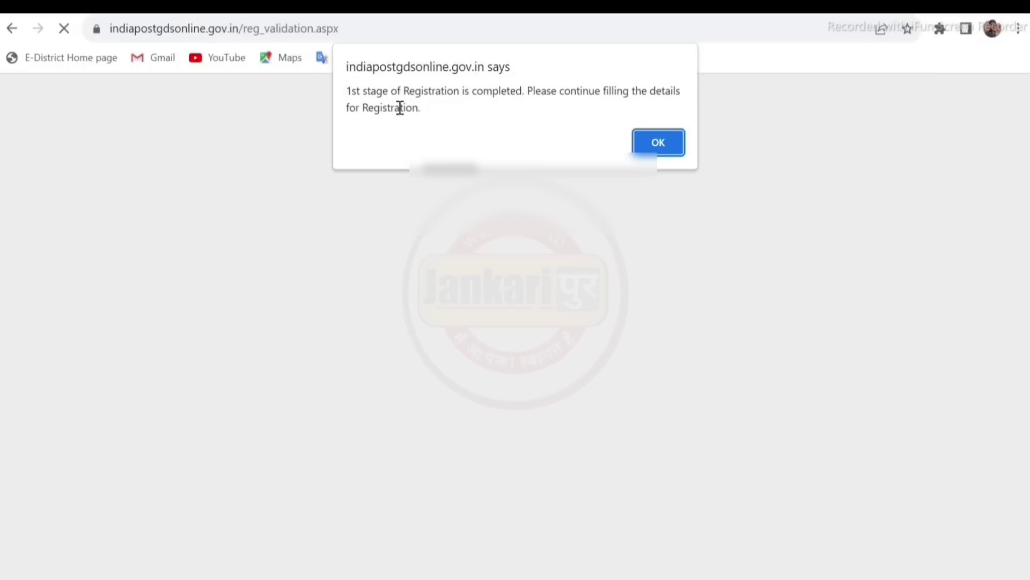
Step: Dismiss the first-stage completion message, enter the Aadhaar number, and answer disability No
left_click_drag(421, 91, 515, 115)
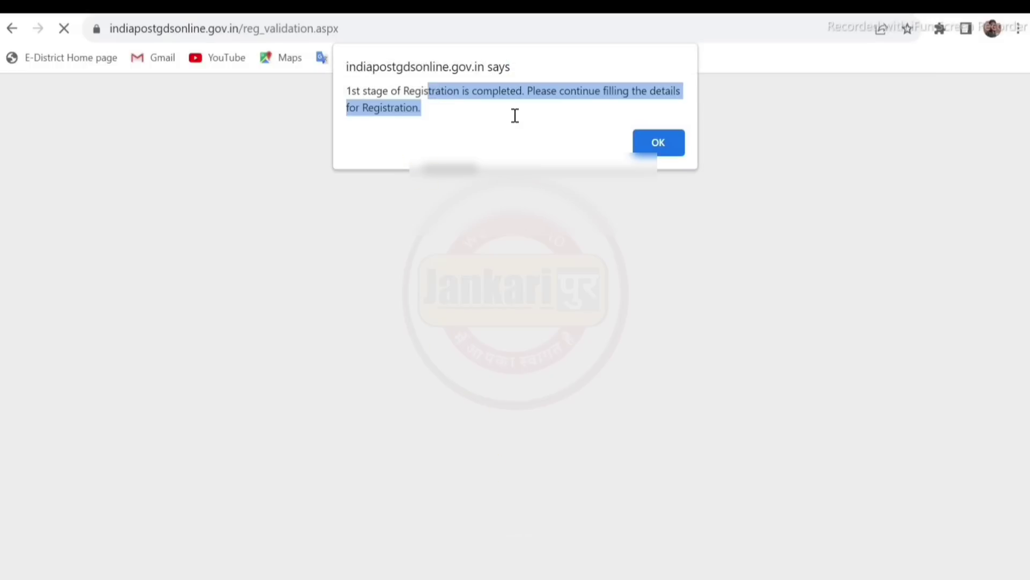
left_click(673, 147)
scroll(1023, 322, "down", 9)
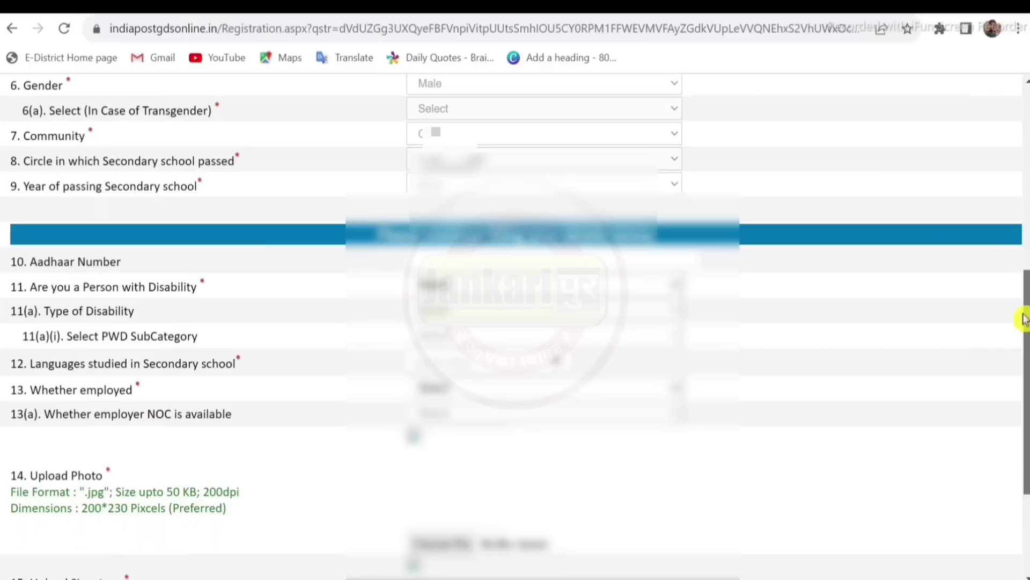
scroll(1024, 333, "down", 3)
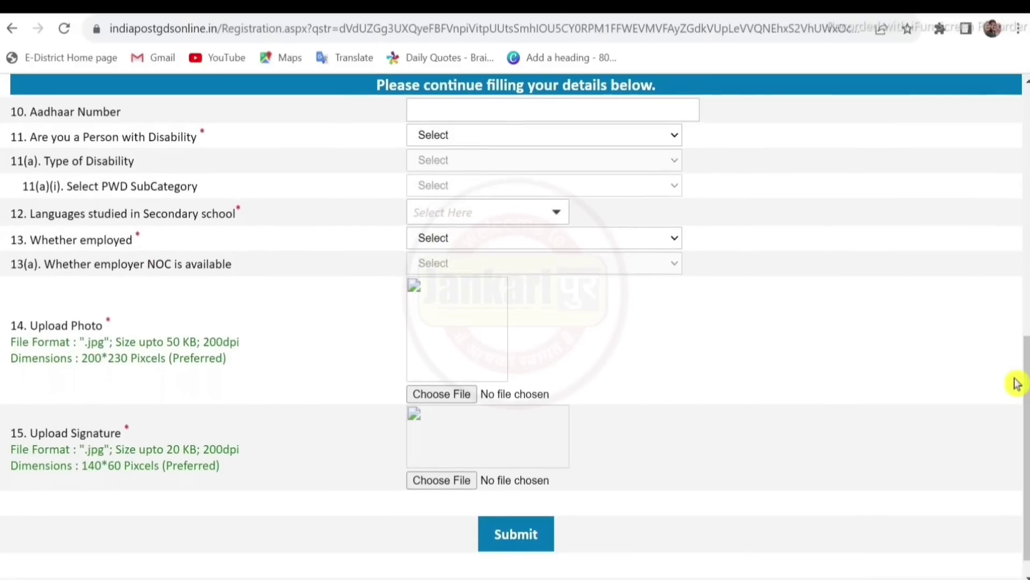
left_click(469, 113)
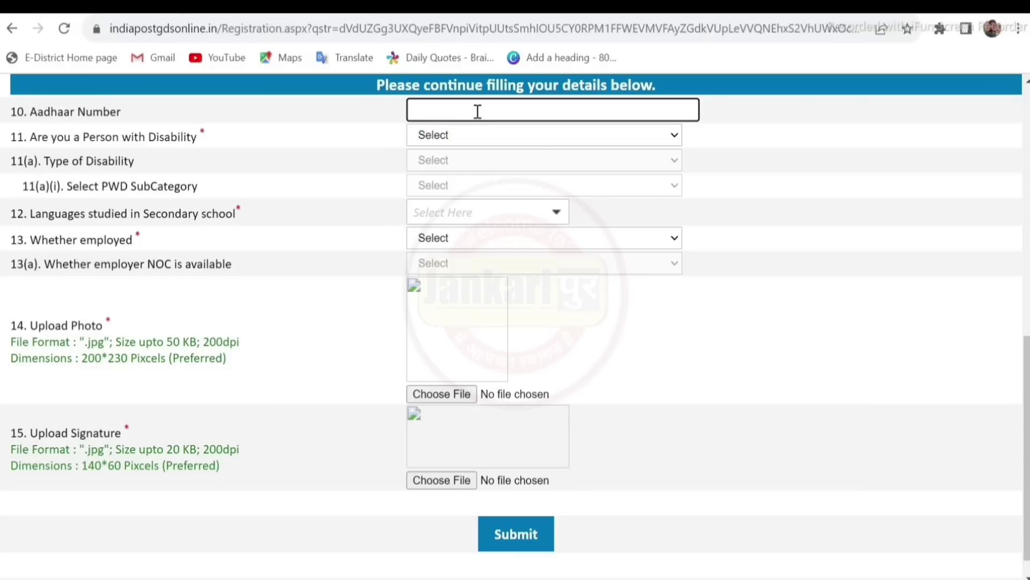
left_click(471, 143)
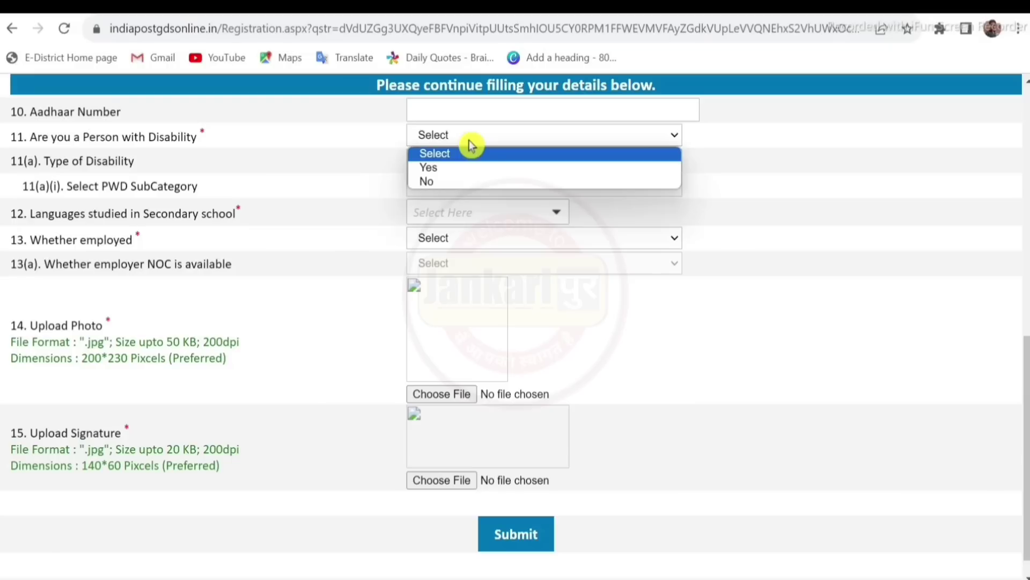
left_click(462, 182)
Step: Tick English and Hindi as studied languages and set Whether employed to No
scroll(440, 179, "down", 1)
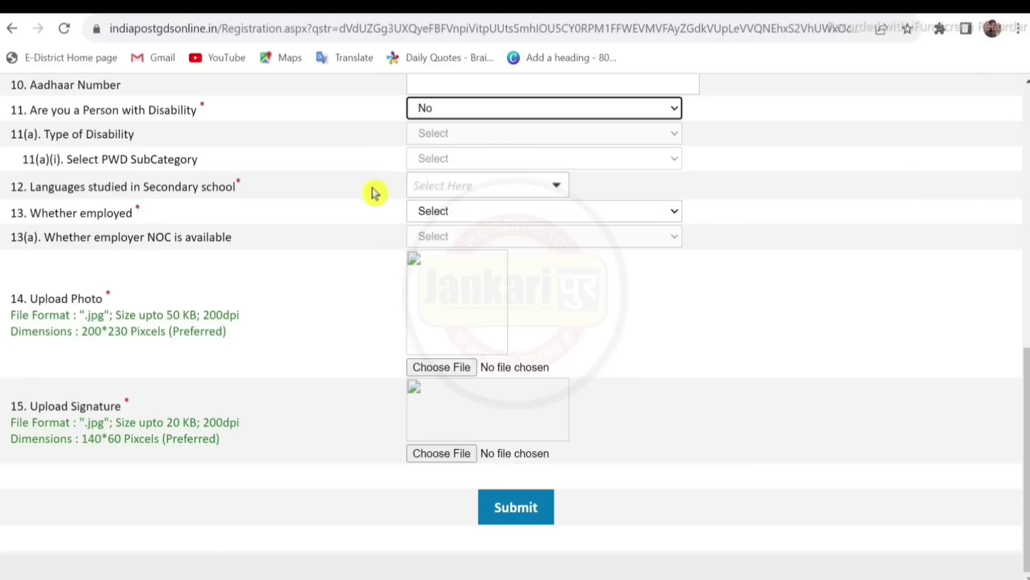
left_click(448, 193)
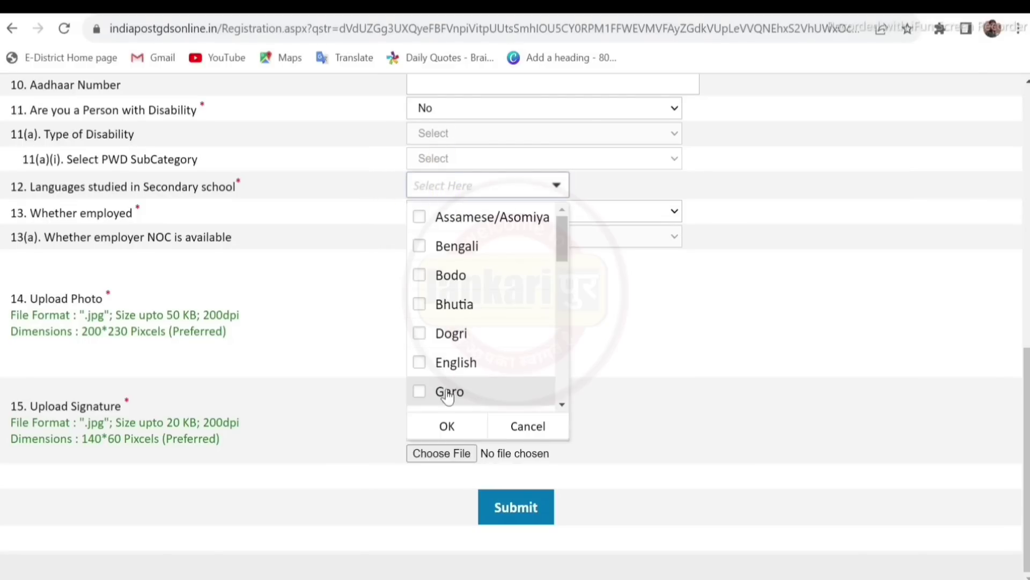
left_click_drag(564, 249, 566, 268)
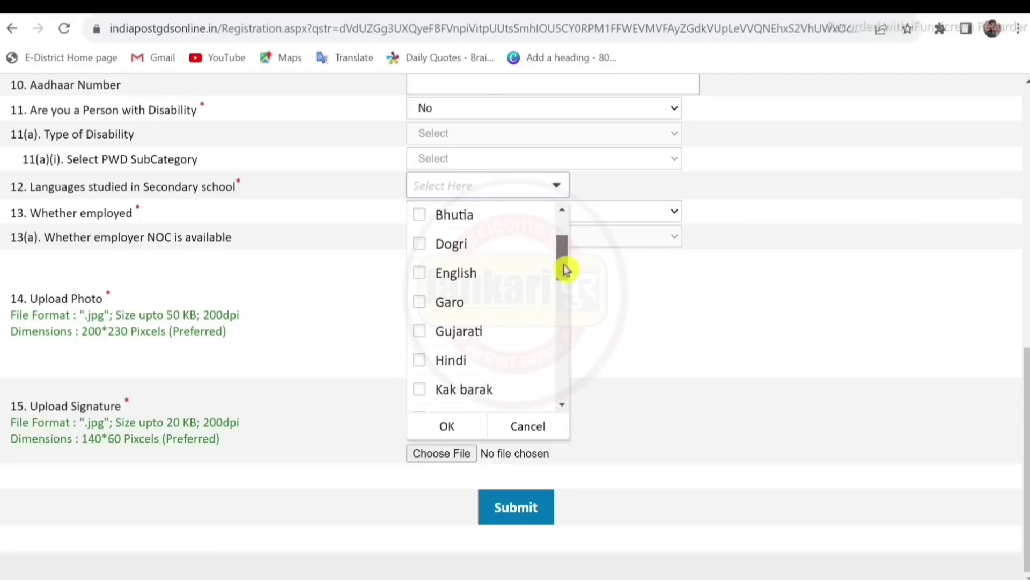
left_click(419, 273)
left_click(419, 360)
left_click(460, 233)
left_click(476, 214)
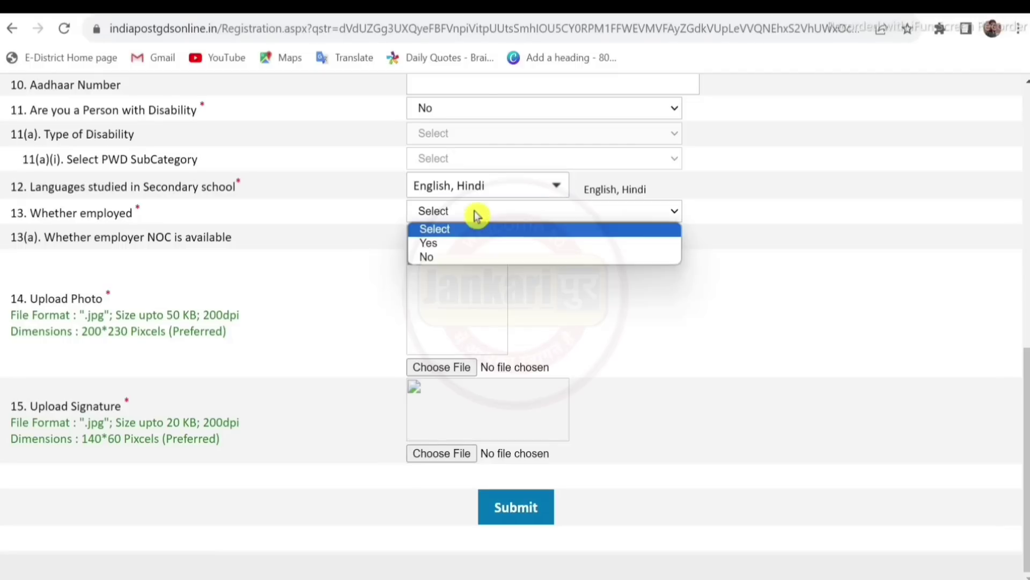
left_click(464, 259)
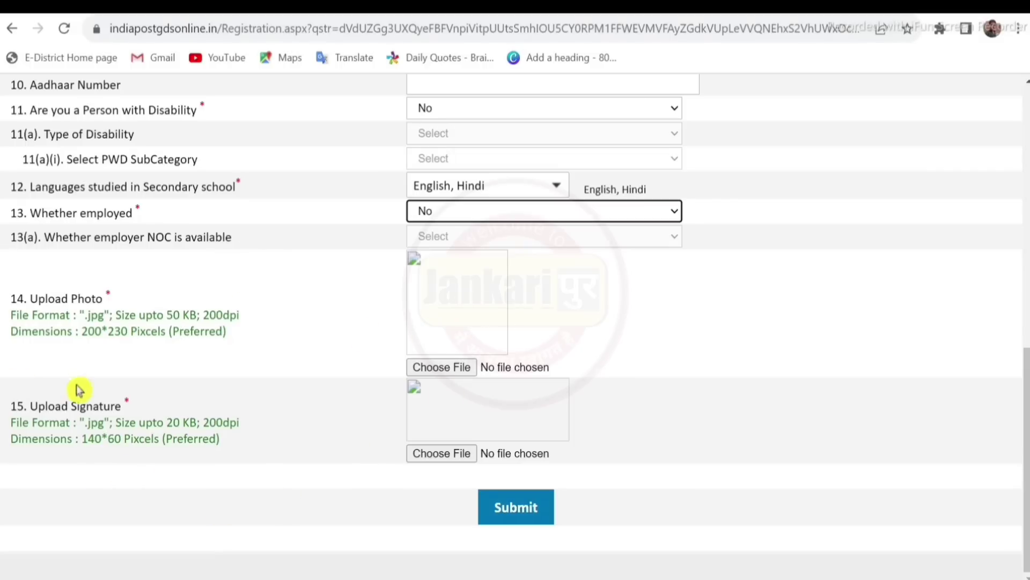
Step: Highlight the 50 KB photo and 20 KB signature size limits
left_click(176, 340)
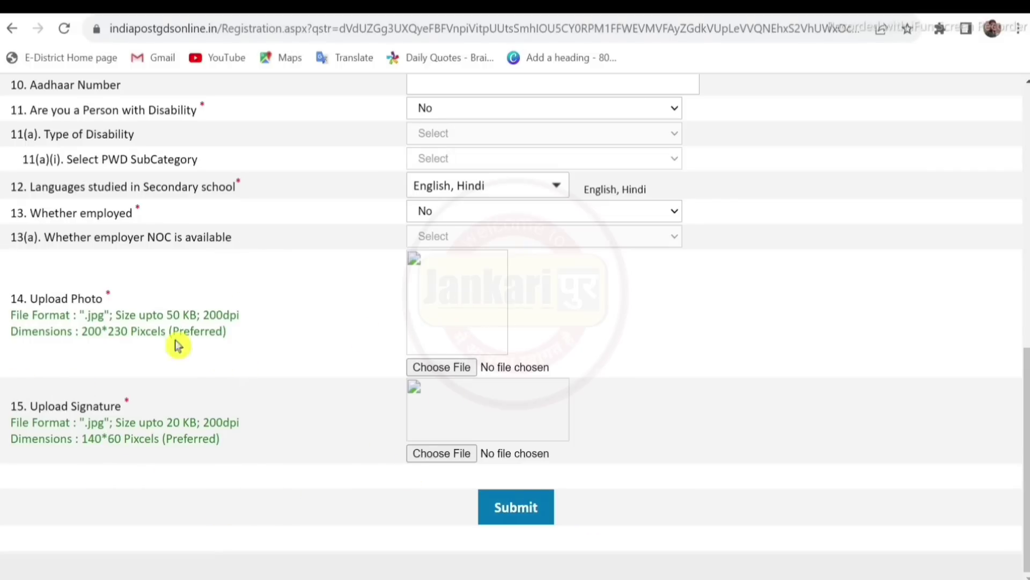
left_click_drag(153, 317, 201, 311)
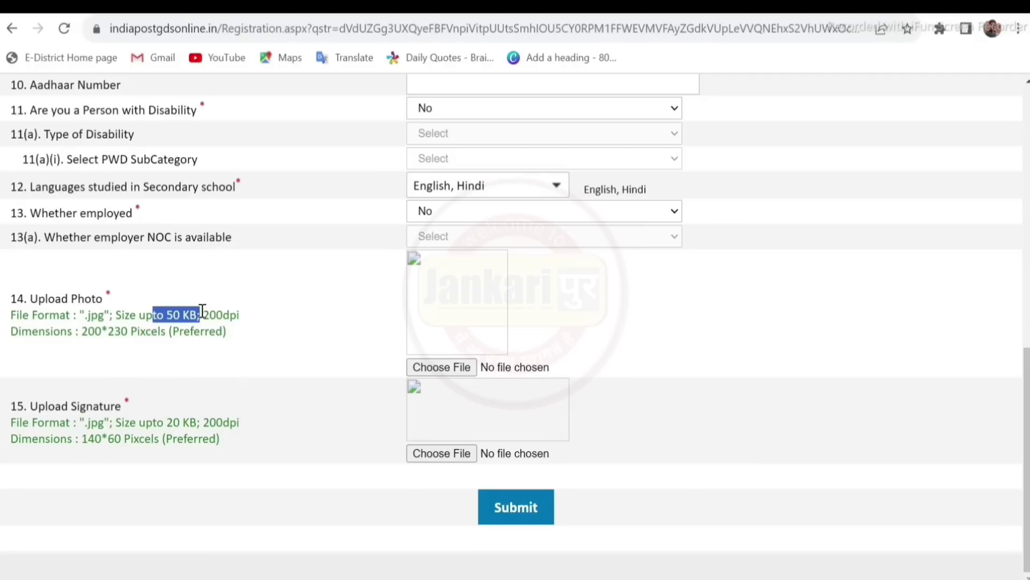
left_click(278, 323)
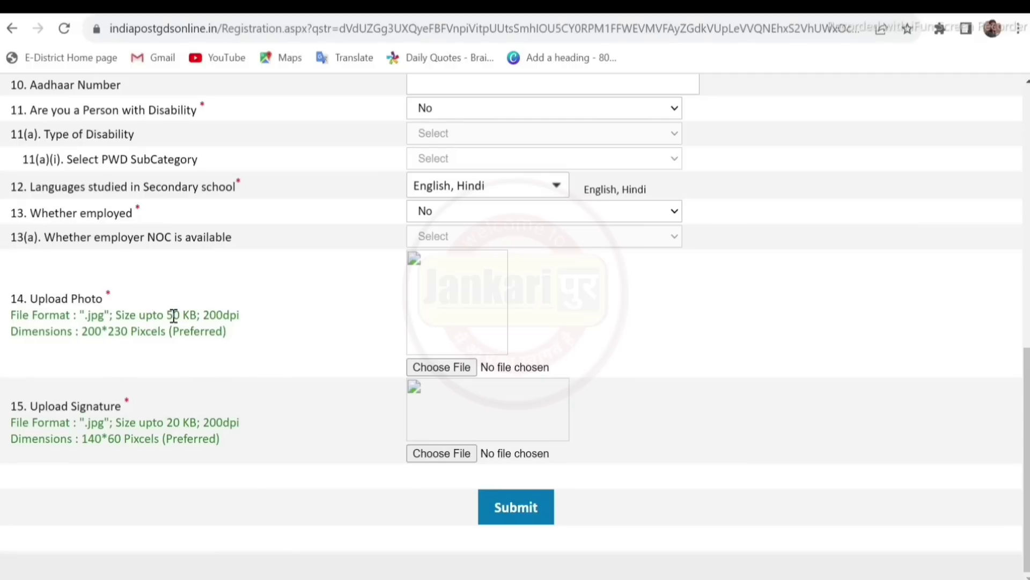
left_click_drag(157, 423, 198, 423)
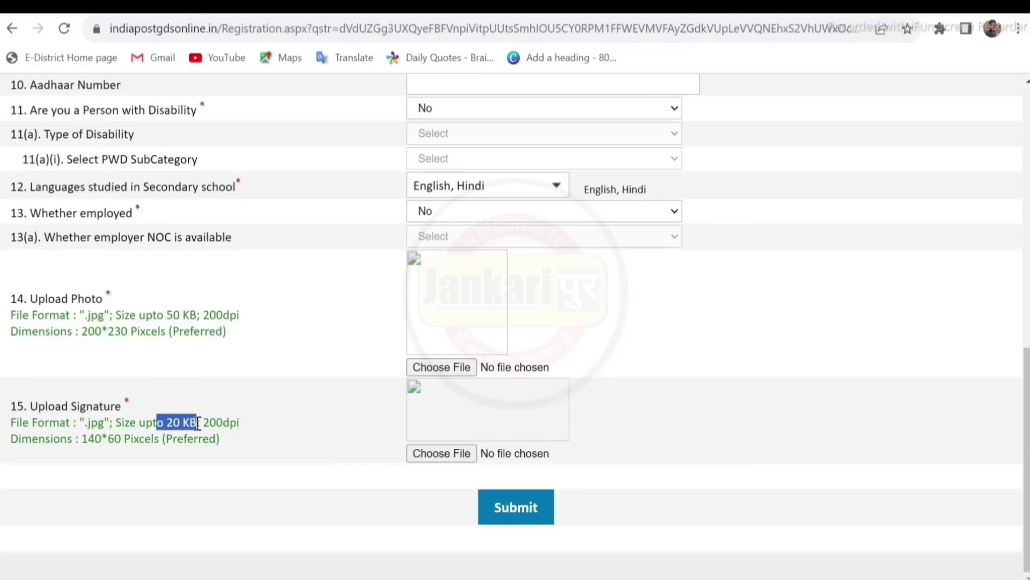
left_click(250, 422)
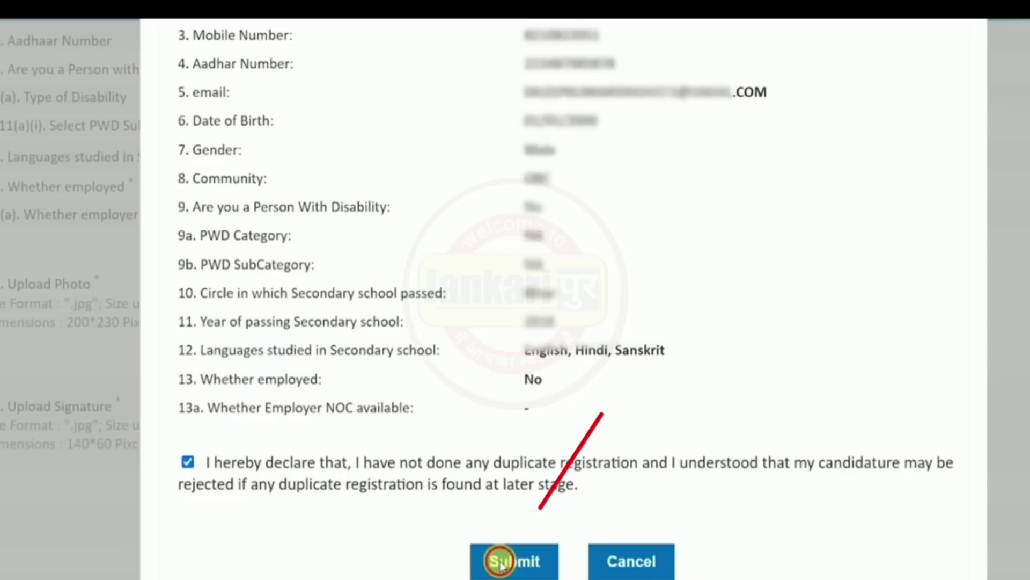
Step: Submit the registration preview, note the issued registration number, and continue to verification
left_click(500, 559)
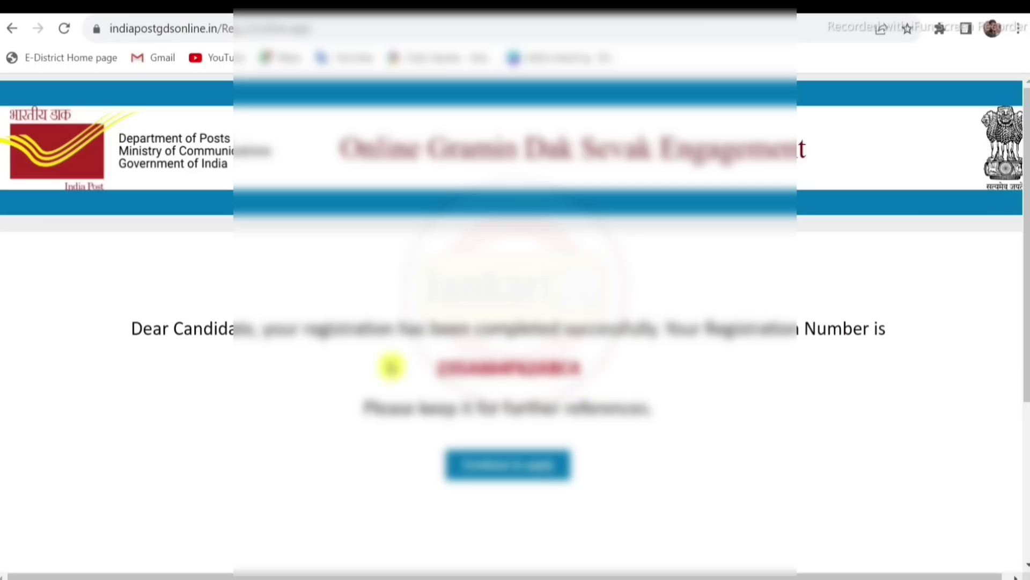
left_click_drag(316, 329, 401, 328)
left_click_drag(518, 329, 558, 328)
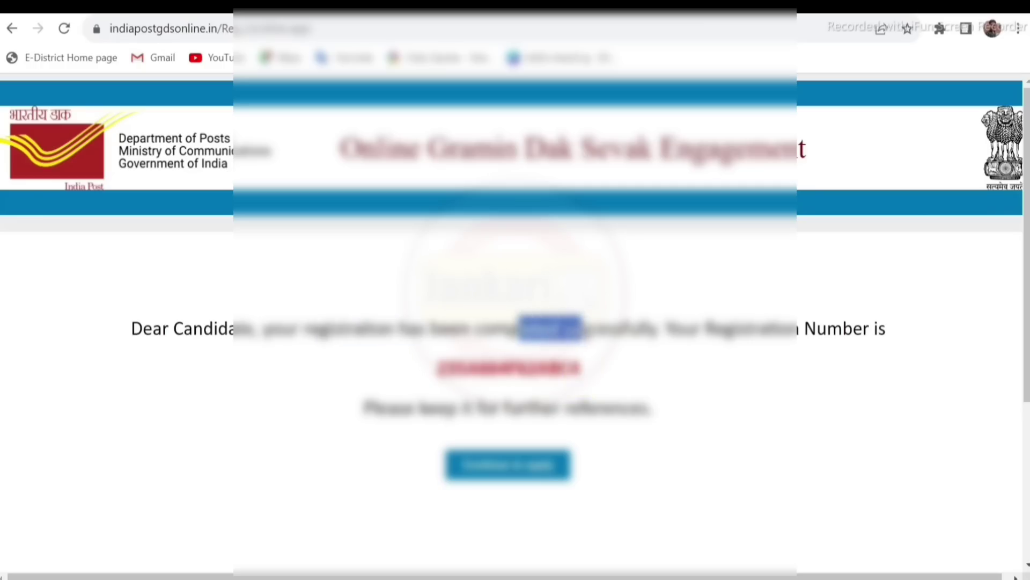
left_click(593, 369)
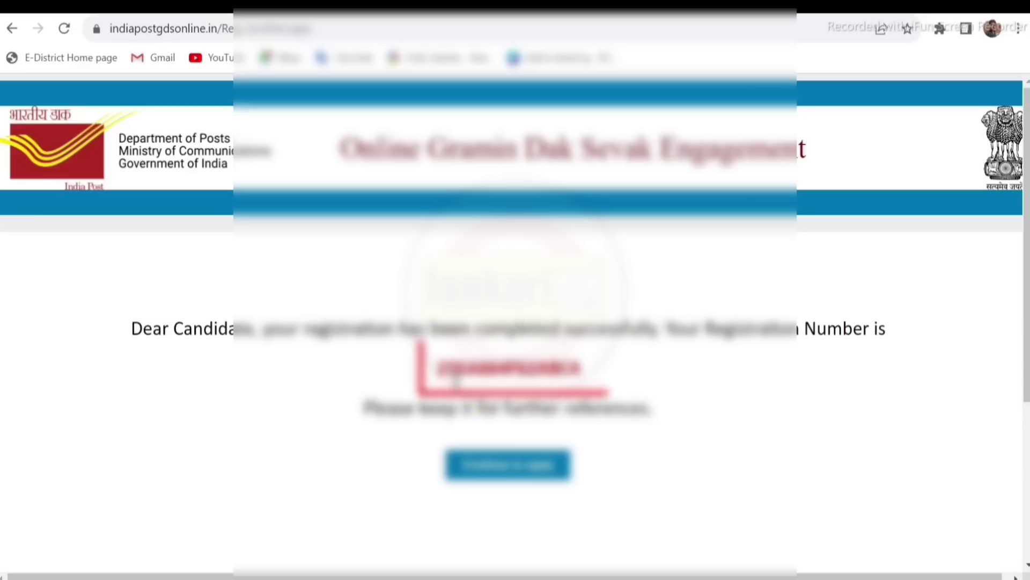
left_click_drag(459, 369, 585, 369)
left_click(633, 382)
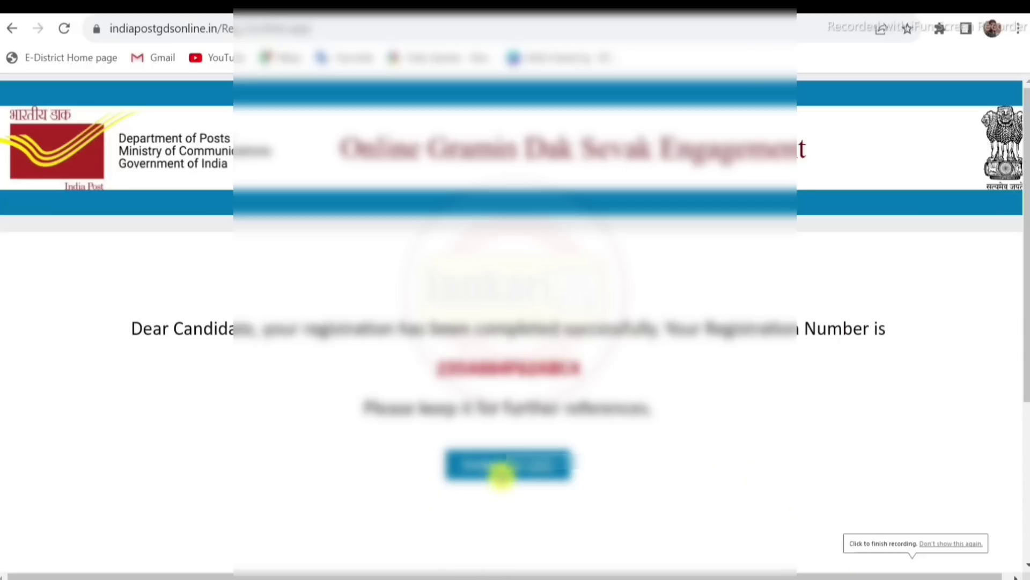
left_click(542, 467)
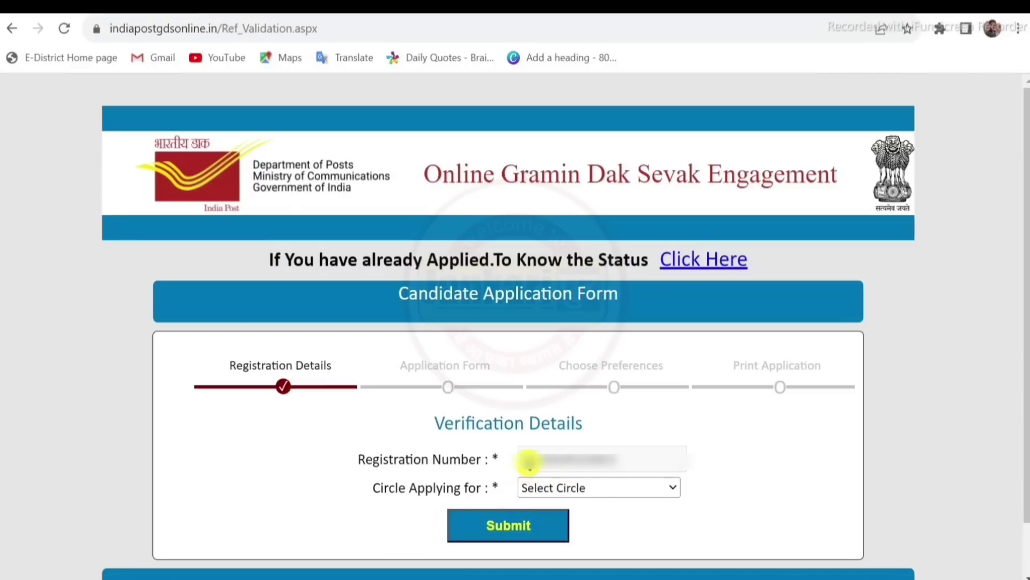
Step: Choose Uttar Pradesh as the circle applying for and submit with the registration number
left_click(606, 494)
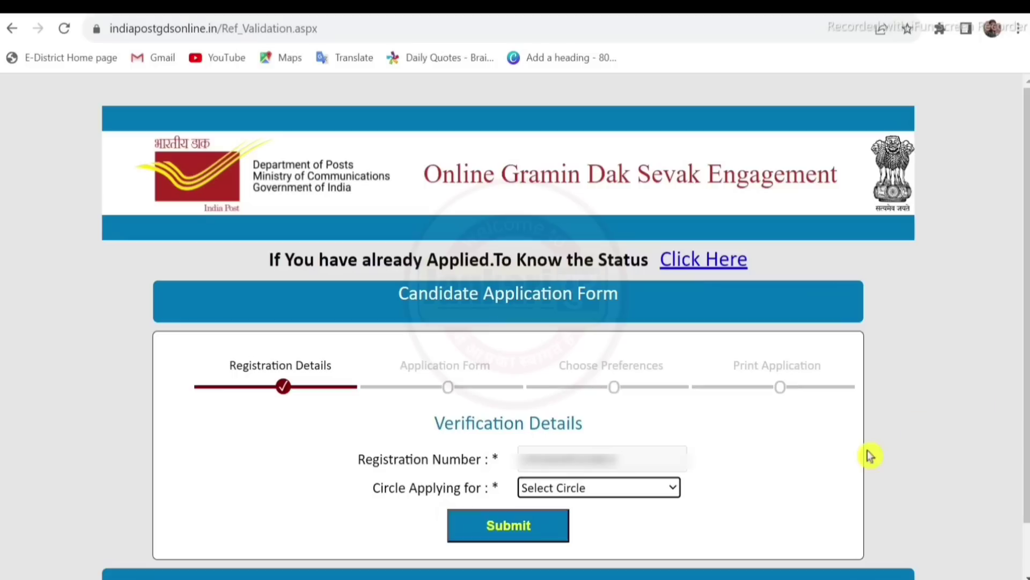
left_click(827, 475)
left_click(668, 488)
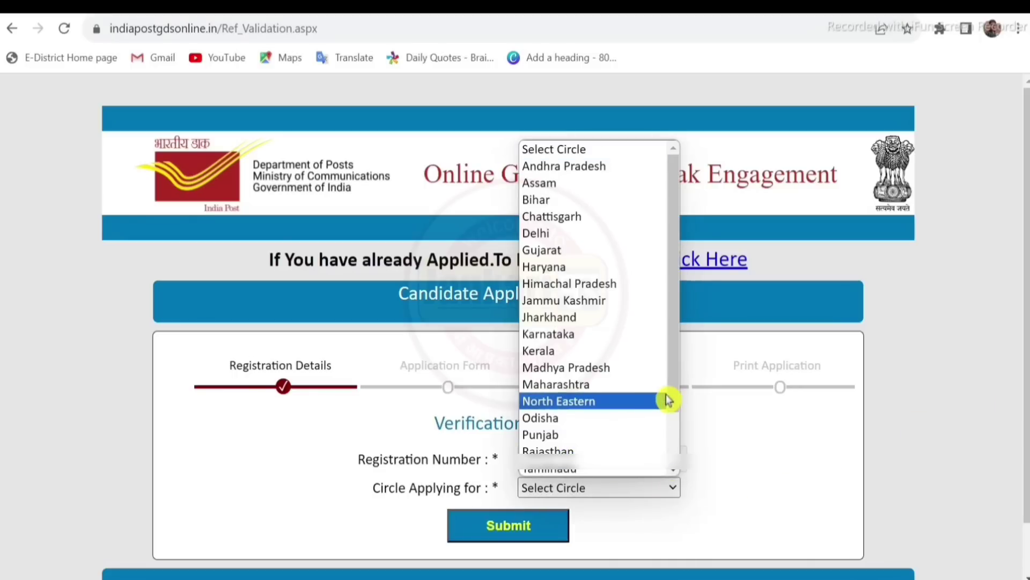
left_click_drag(679, 391, 685, 473)
left_click(612, 435)
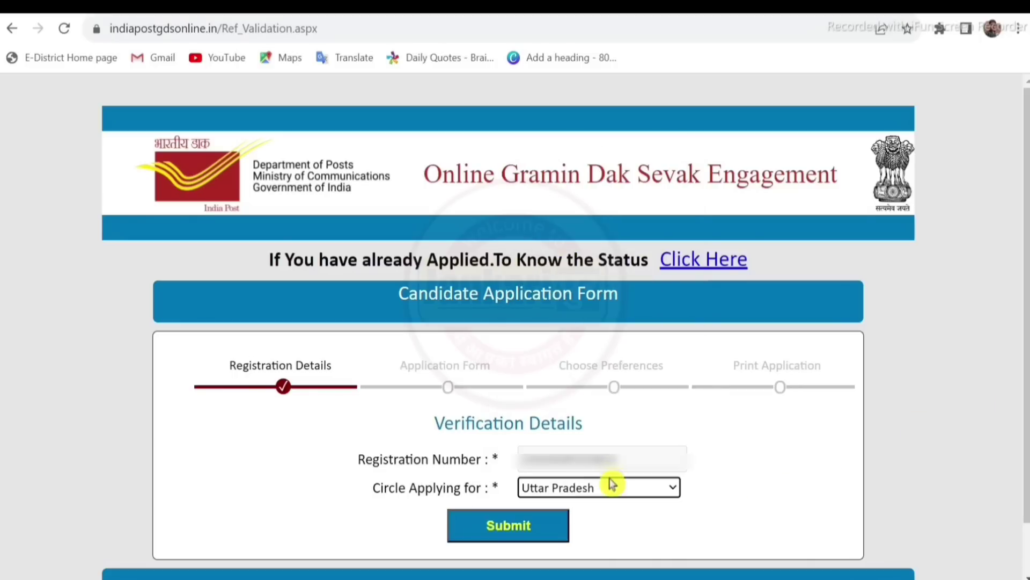
left_click(543, 531)
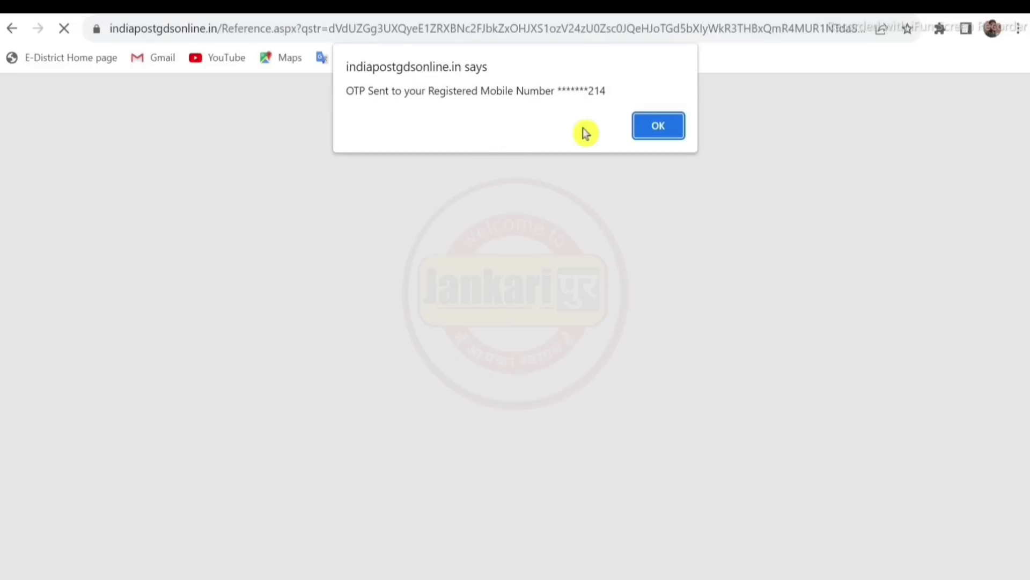
Step: Enter the received OTP and captcha answer, then submit the verification
left_click(652, 128)
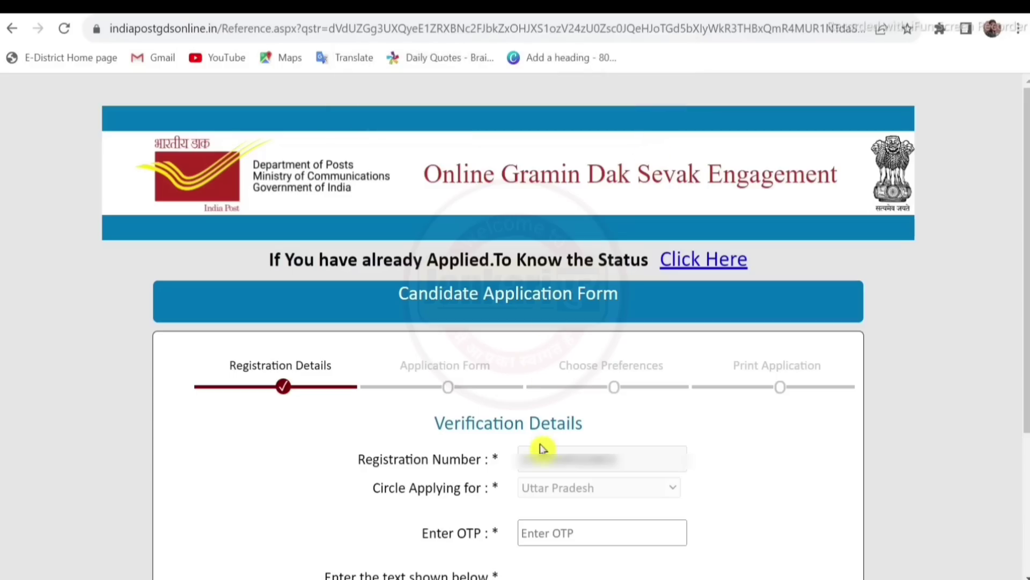
scroll(524, 520, "down", 4)
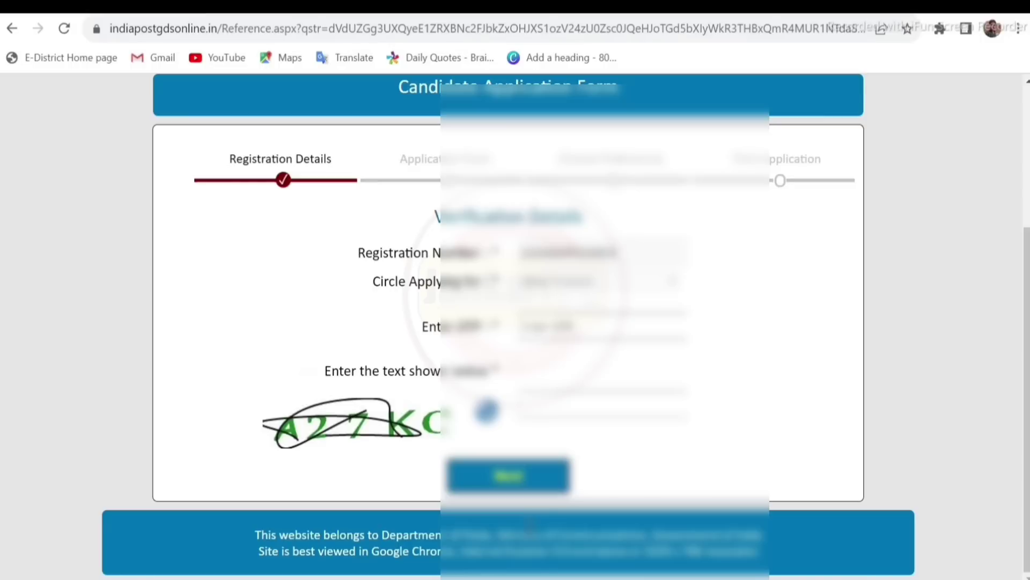
left_click(534, 324)
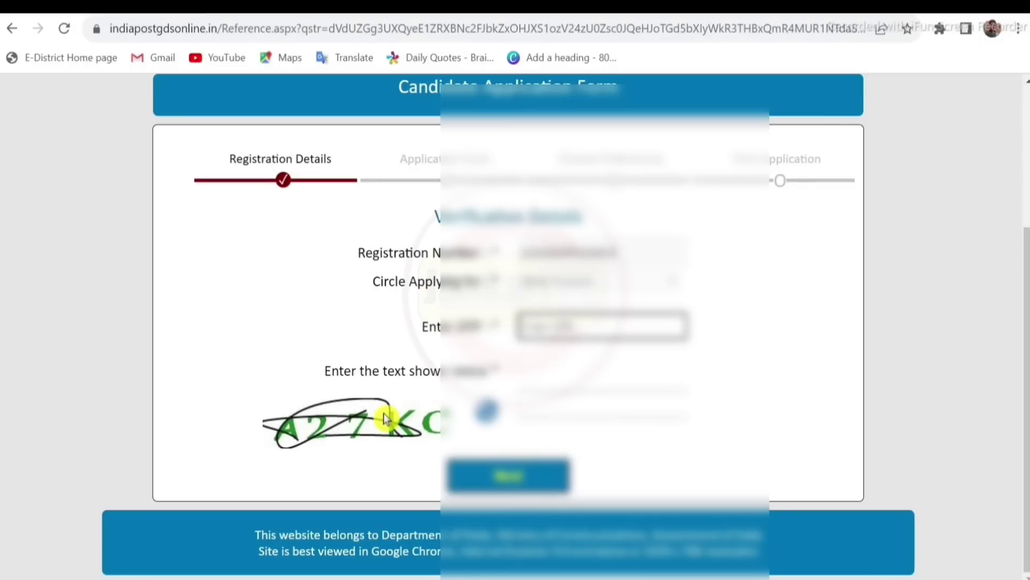
left_click(588, 399)
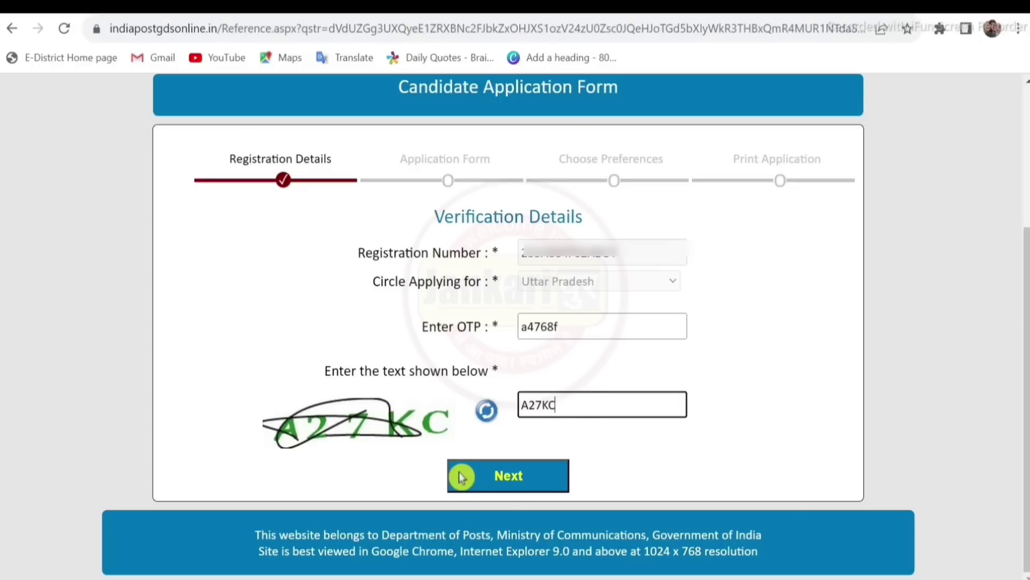
left_click(514, 477)
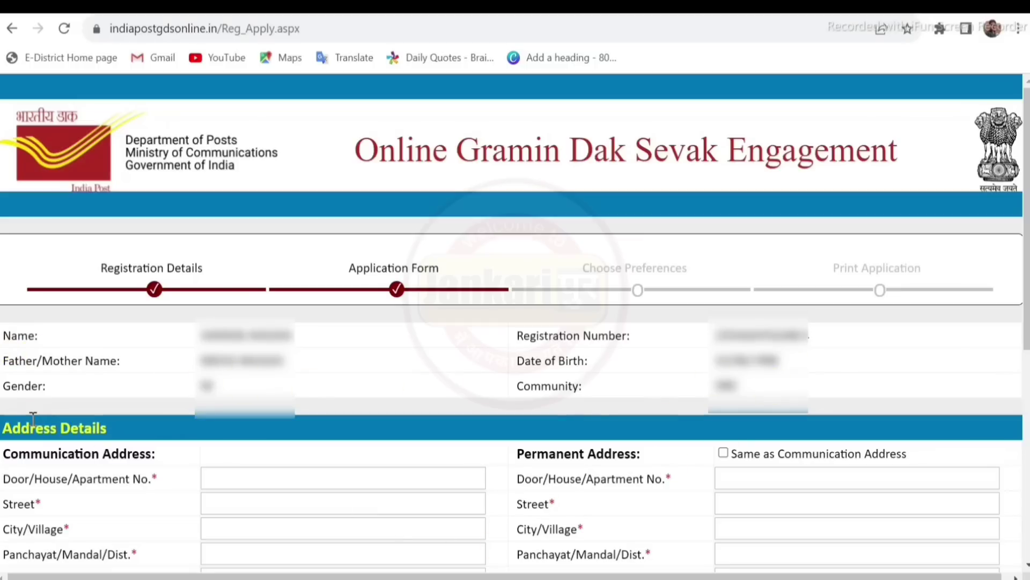
scroll(400, 503, "down", 5)
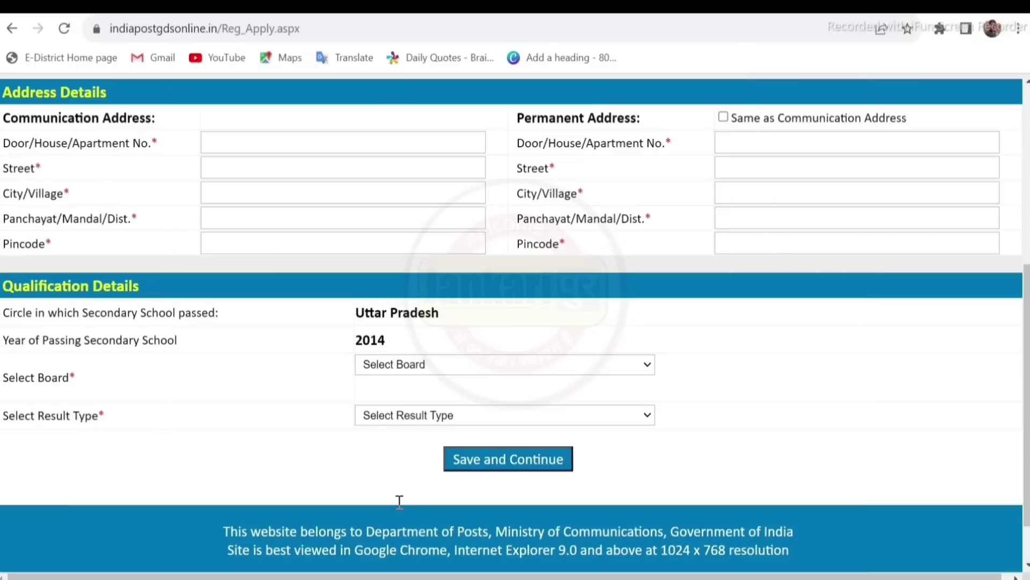
left_click(215, 141)
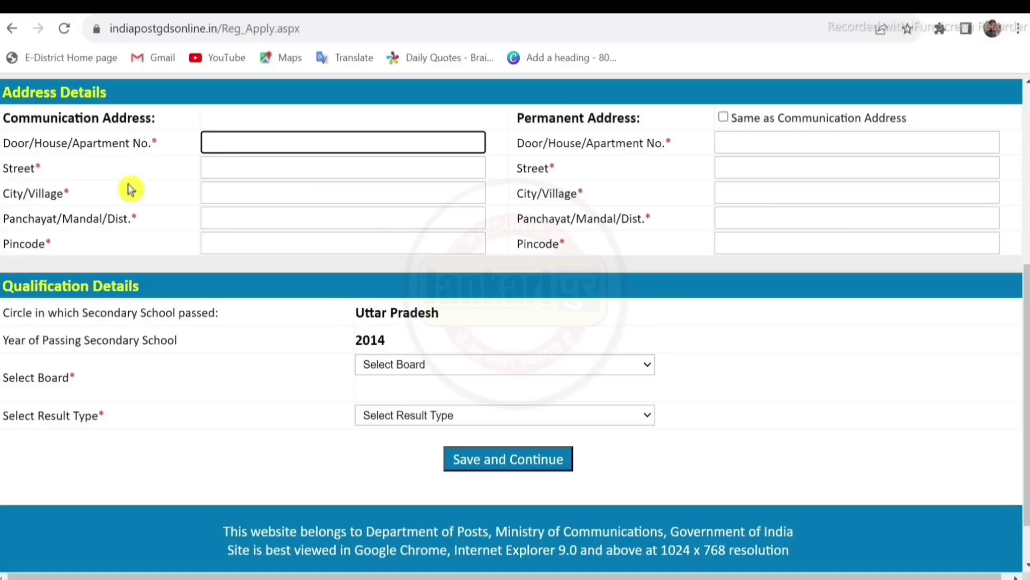
left_click(248, 167)
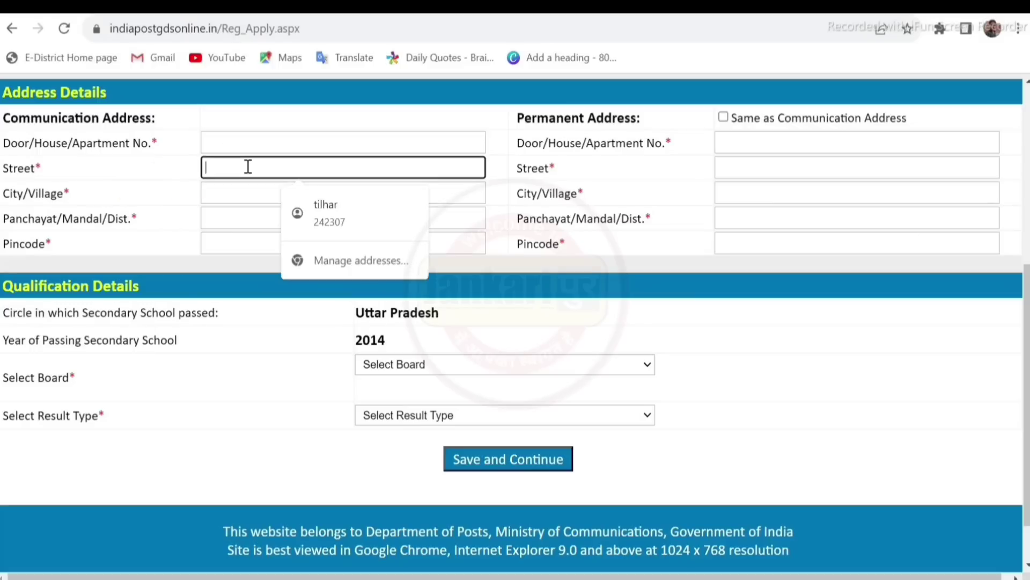
left_click(250, 193)
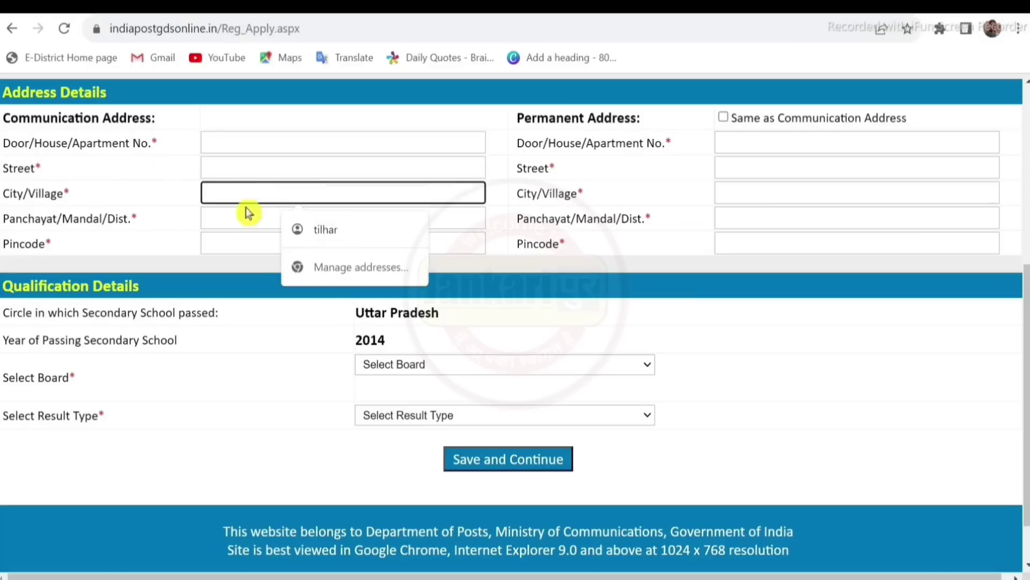
left_click(245, 216)
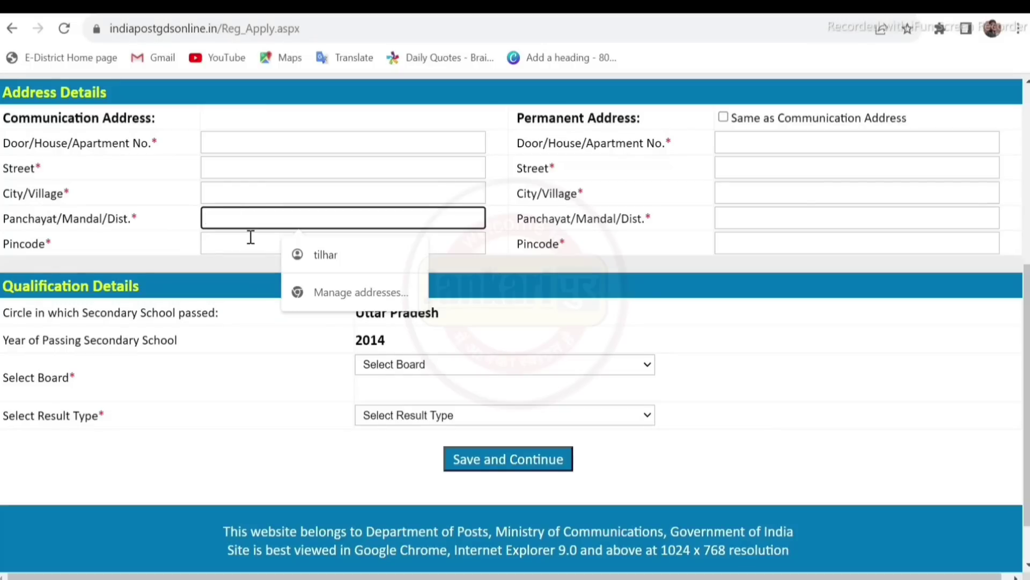
left_click(249, 238)
left_click(471, 283)
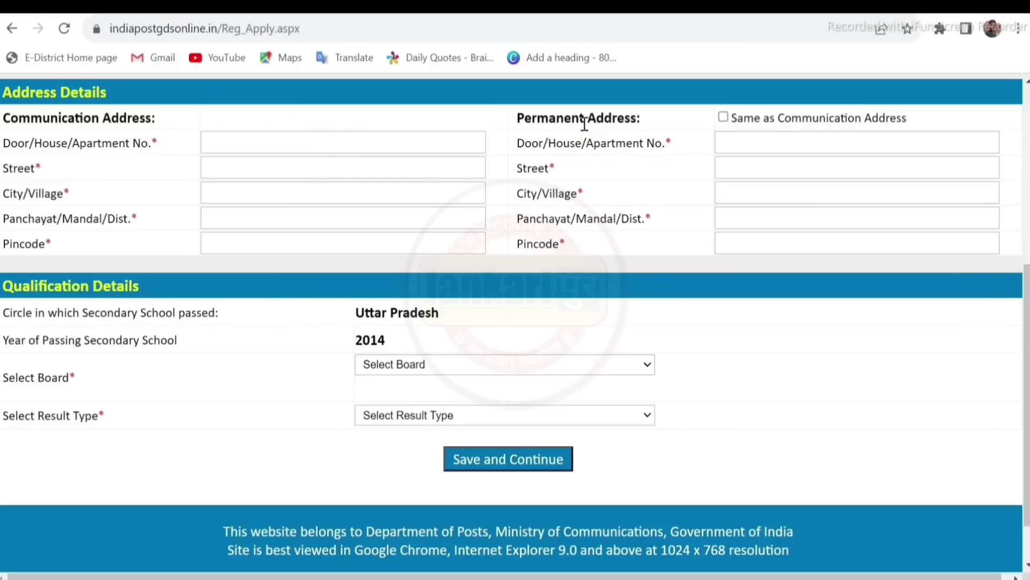
left_click(723, 118)
left_click_drag(89, 289, 141, 291)
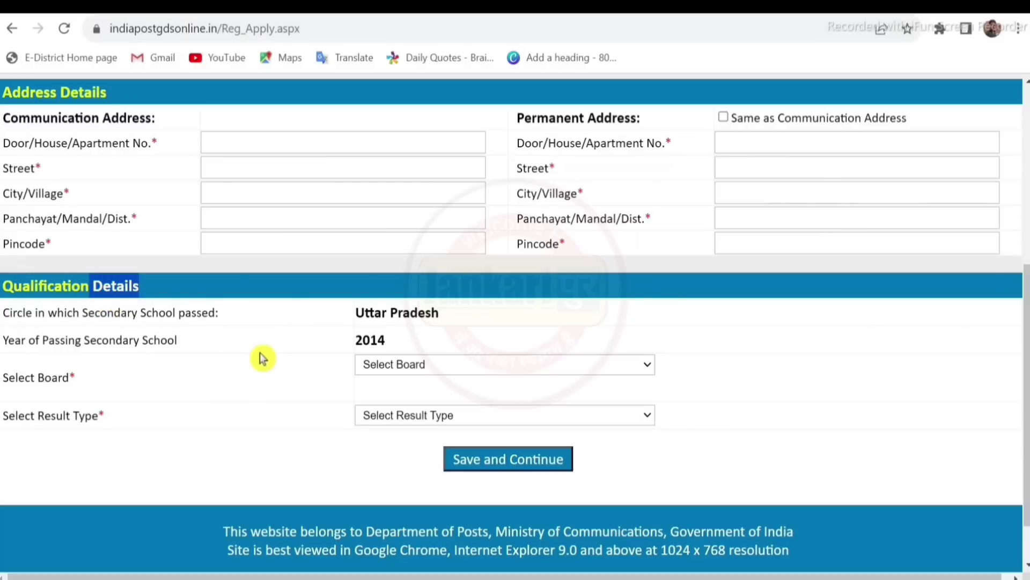
Step: Set the school board to Uttar Pradesh high school and result type to Marks
left_click(375, 372)
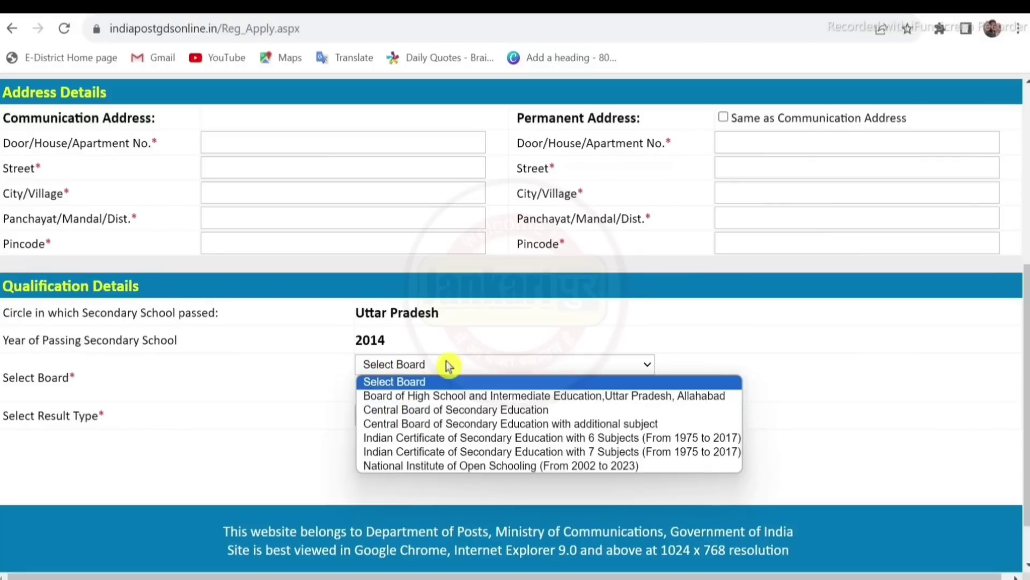
left_click(468, 395)
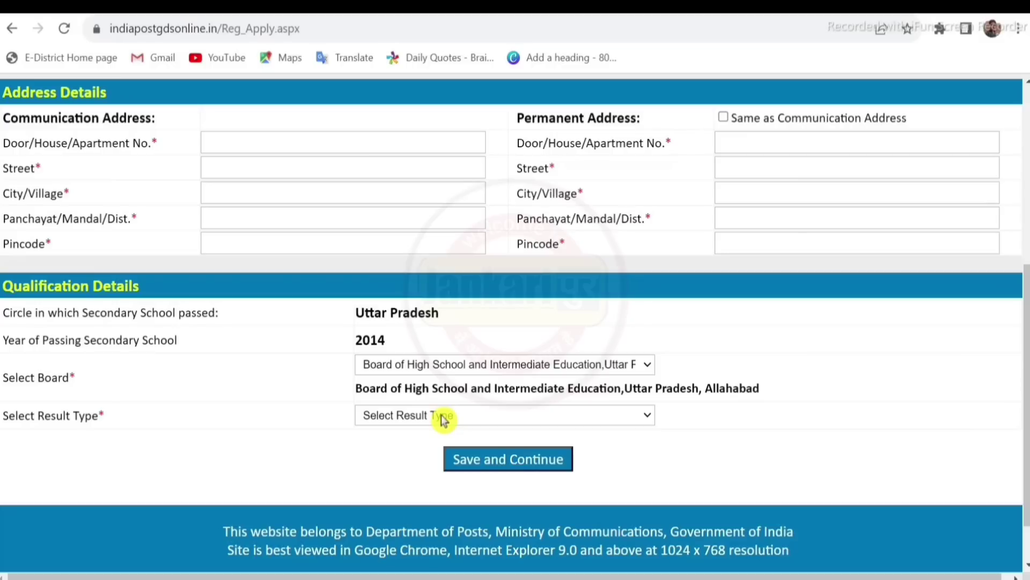
left_click(516, 421)
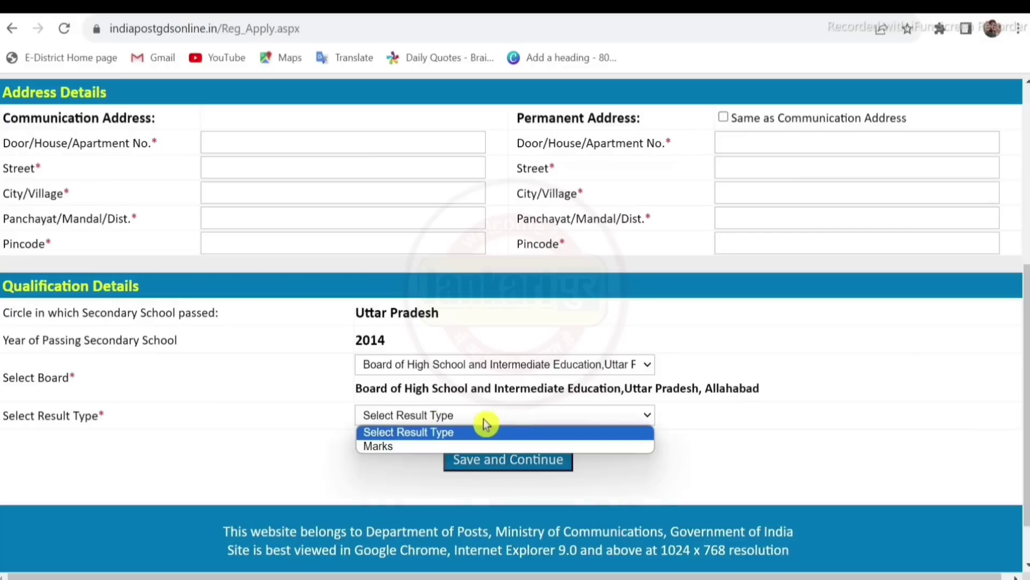
left_click(383, 447)
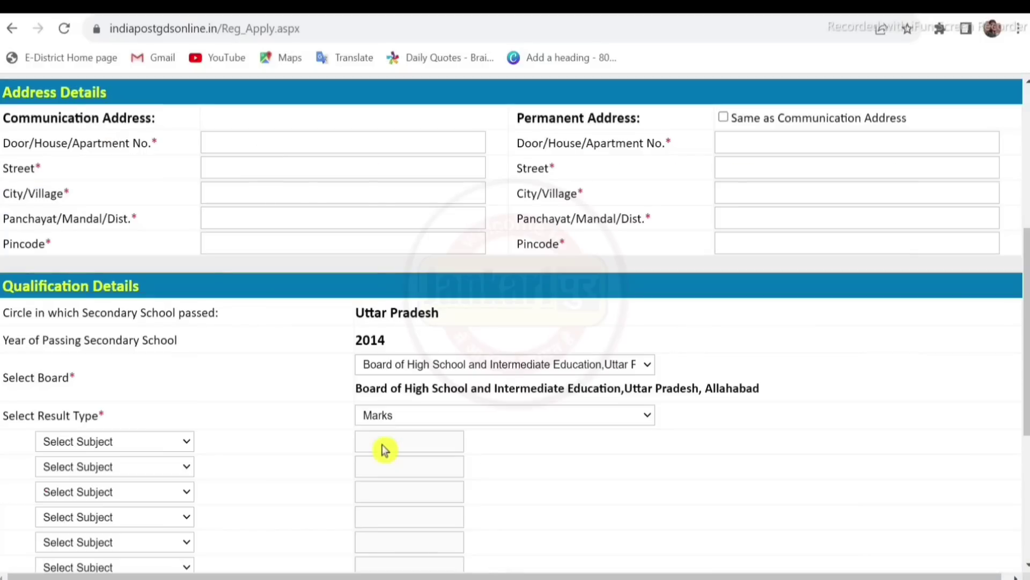
scroll(383, 444, "down", 5)
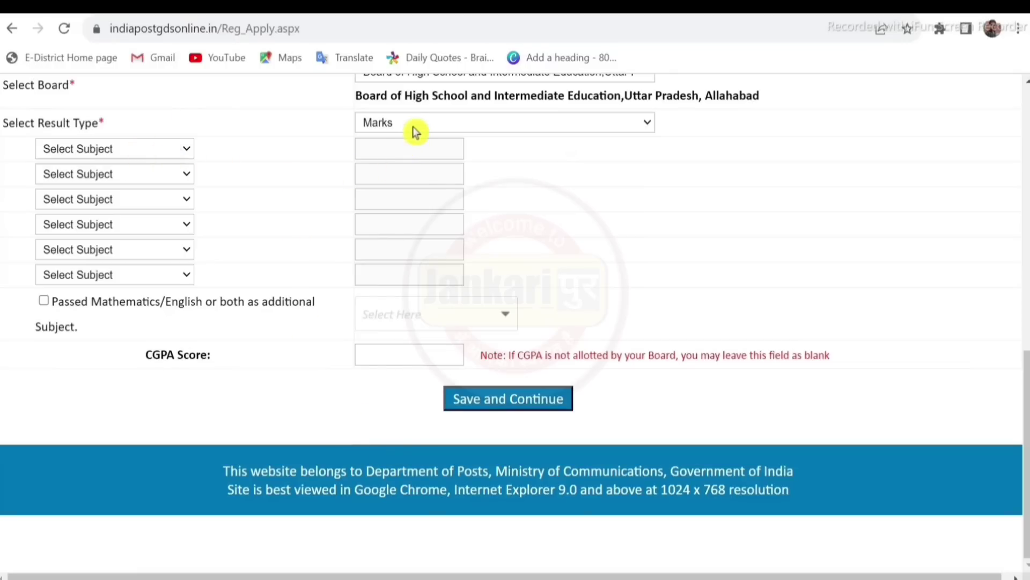
Step: Choose Hindi and the other subjects with their marks, then save and continue
left_click(184, 152)
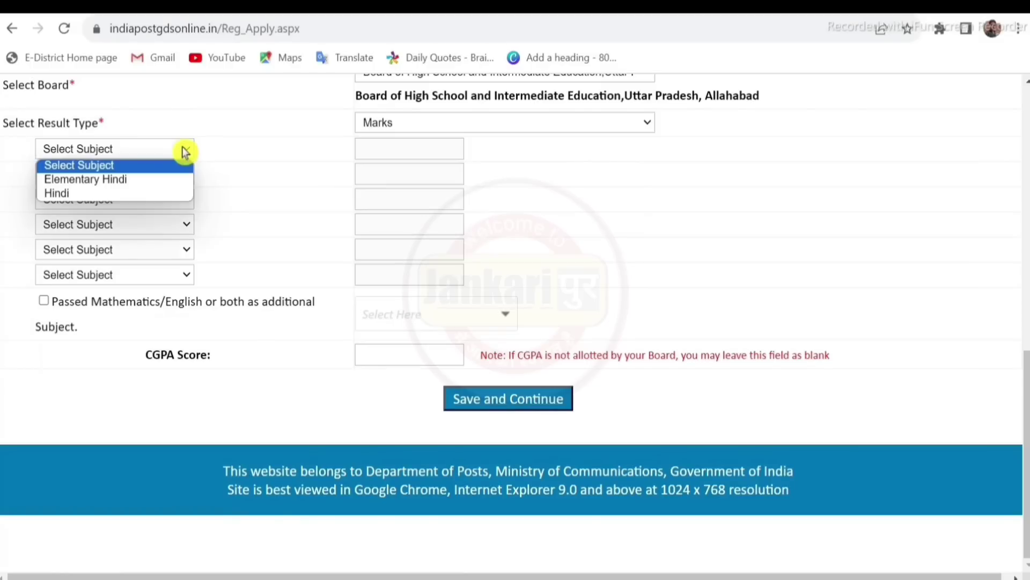
left_click(96, 195)
left_click(394, 153)
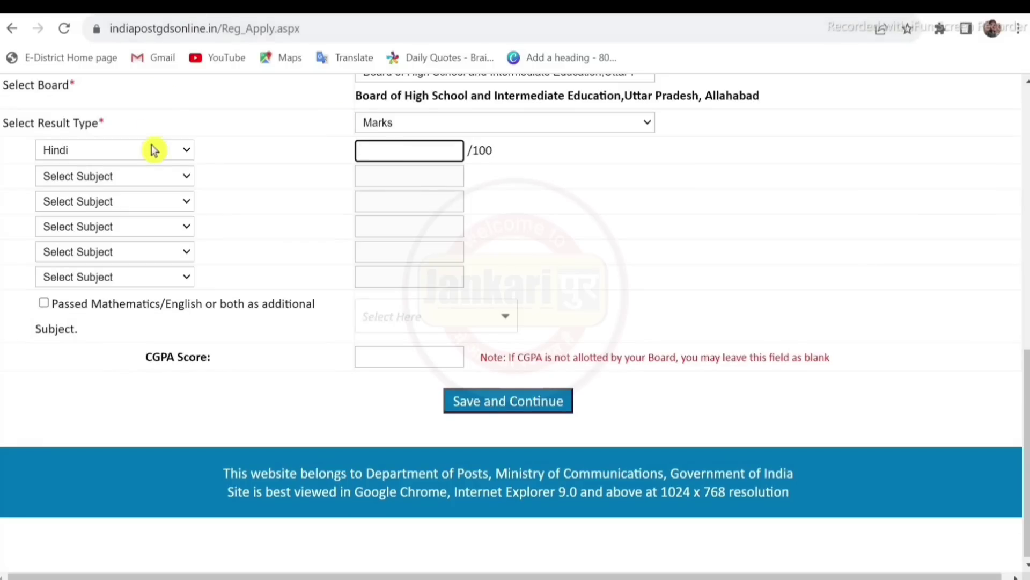
left_click(164, 177)
left_click(145, 263)
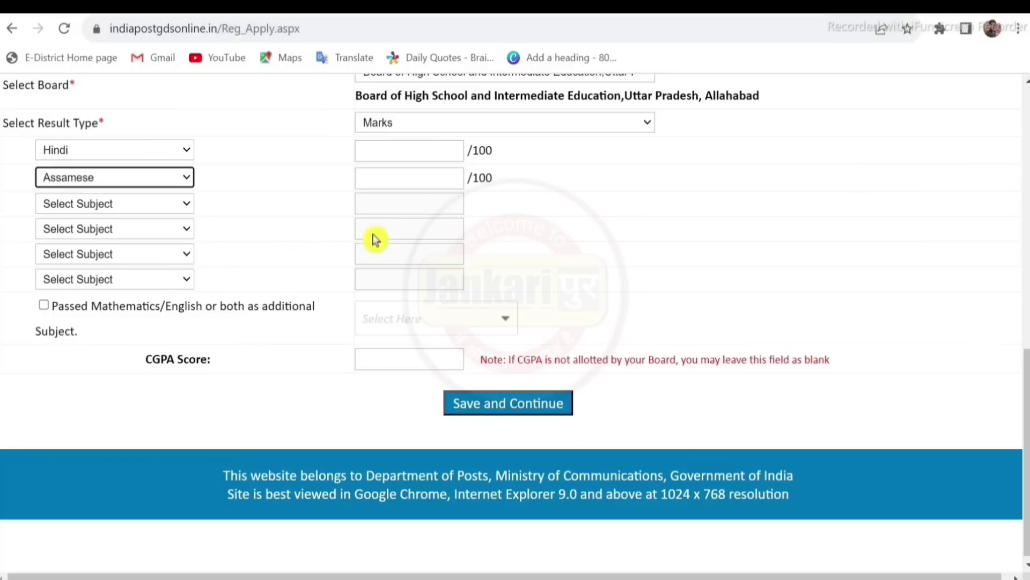
left_click(162, 202)
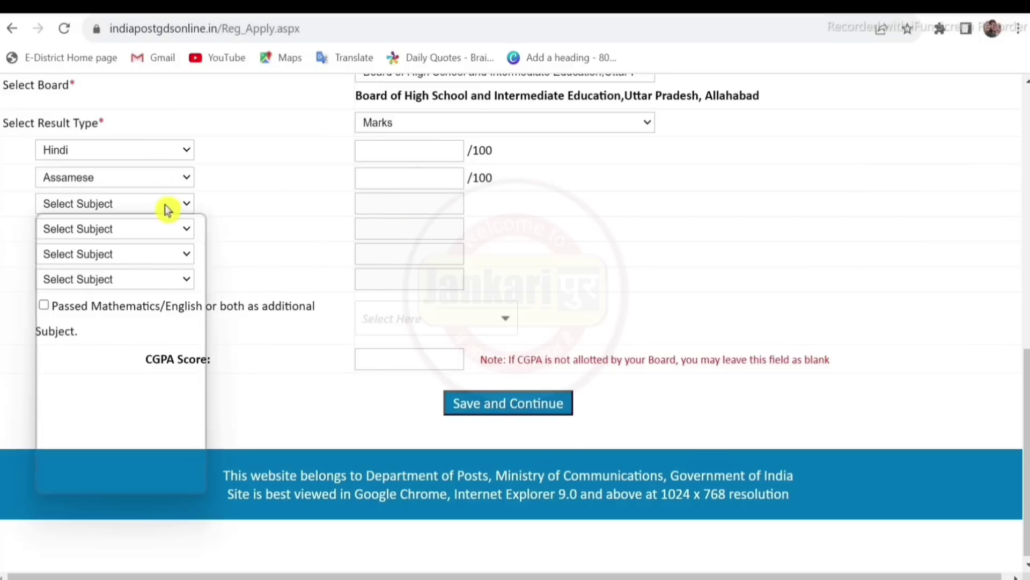
double_click(149, 260)
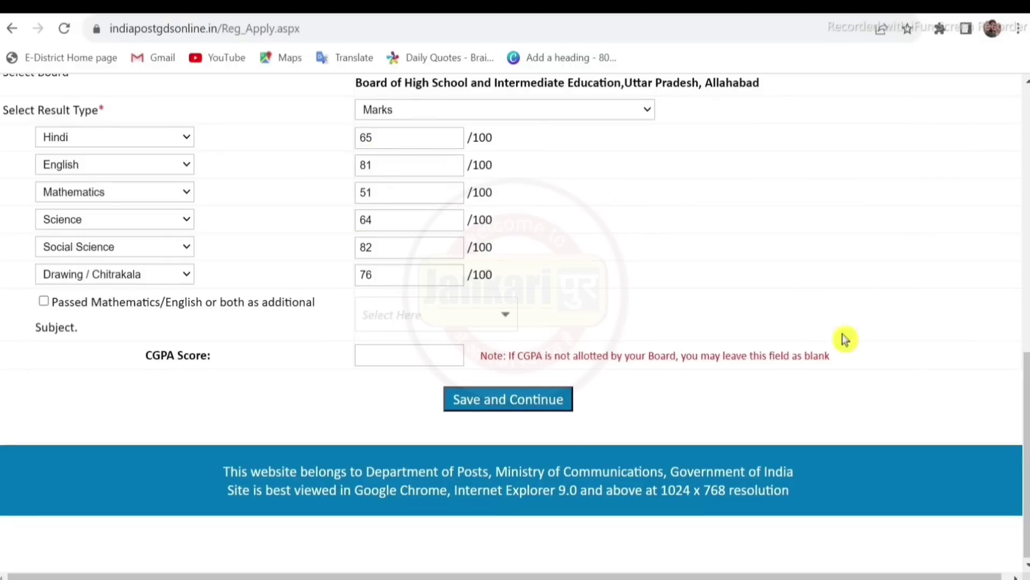
left_click(494, 403)
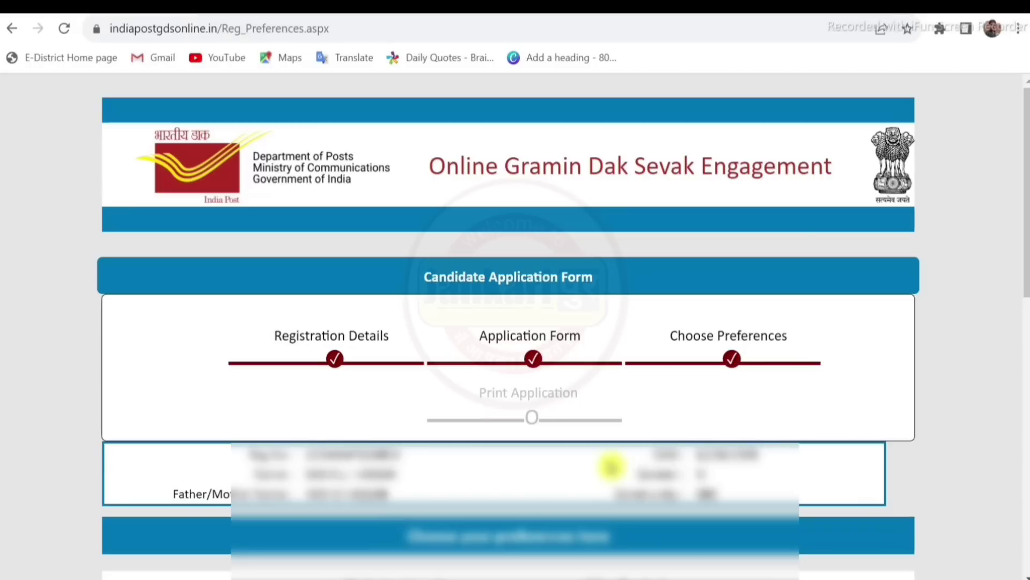
Step: Pick Shahjahanpur Division from the Select Division list to show its eligible posts
scroll(607, 467, "down", 8)
left_click_drag(370, 161, 458, 175)
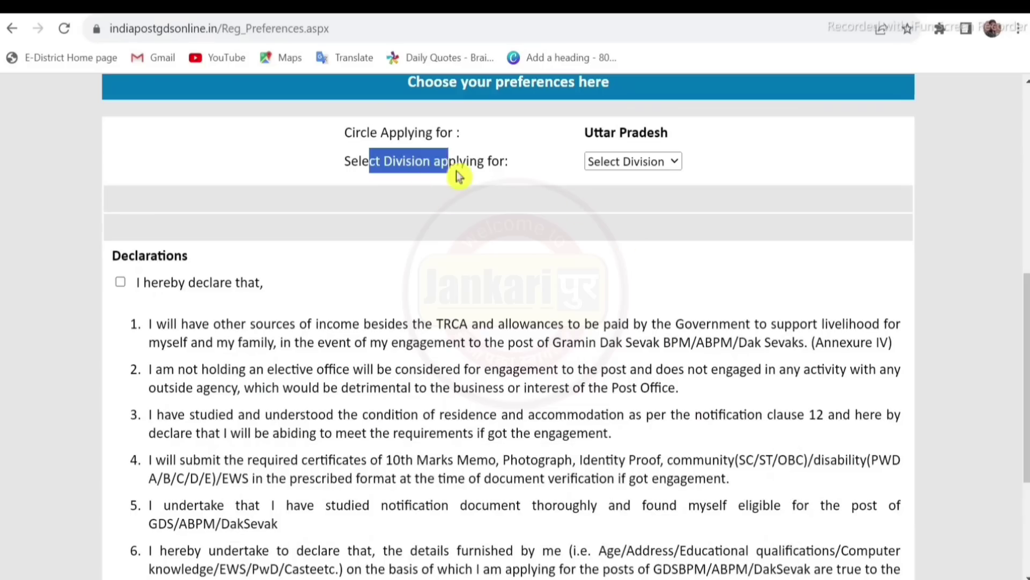
left_click(645, 168)
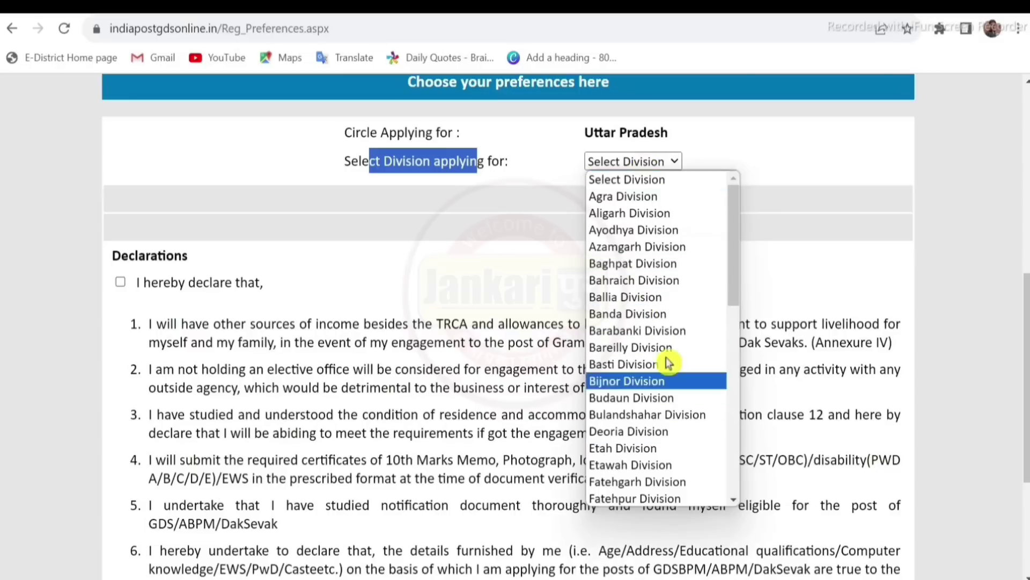
left_click_drag(738, 305, 651, 231)
left_click(775, 164)
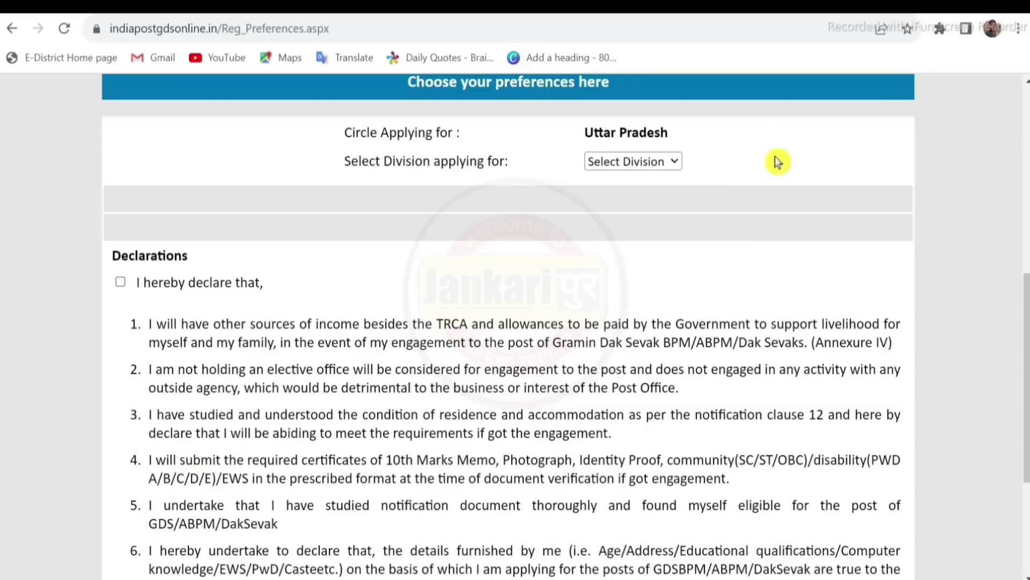
left_click(674, 161)
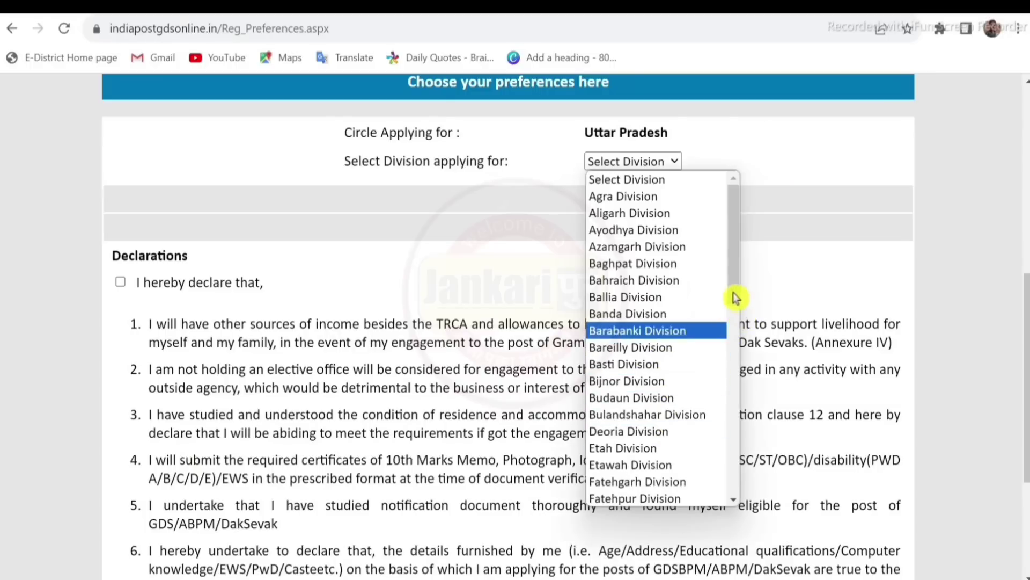
left_click_drag(733, 295, 729, 488)
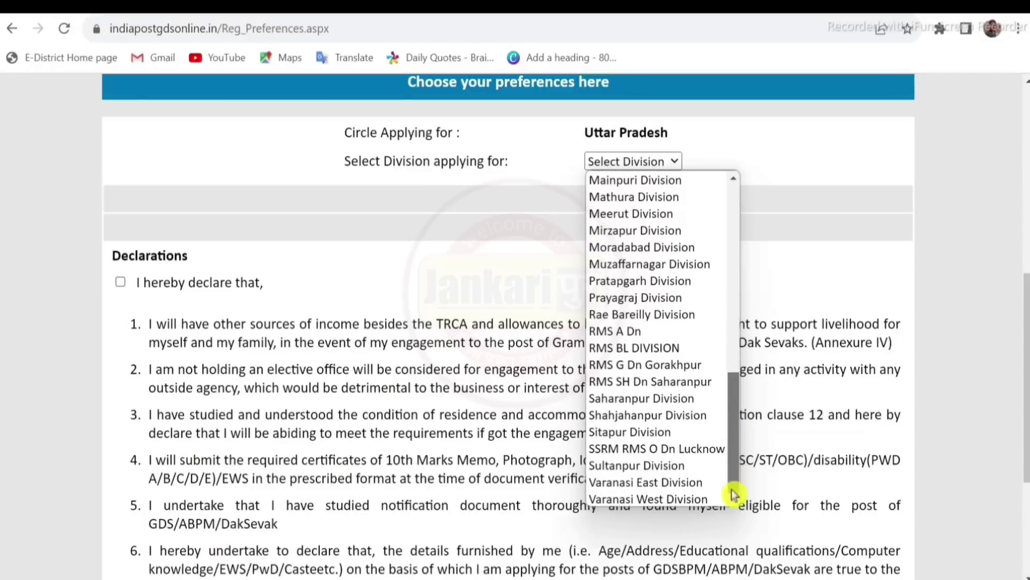
left_click(644, 416)
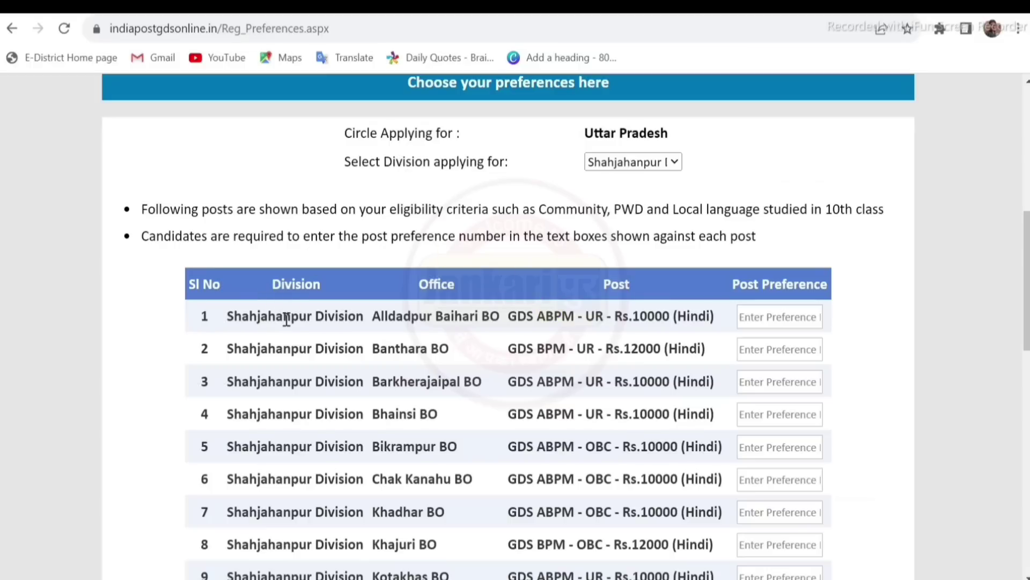
Step: Review the post list and give Bikrampur BO post preference 1
scroll(287, 317, "down", 6)
scroll(286, 317, "up", 6)
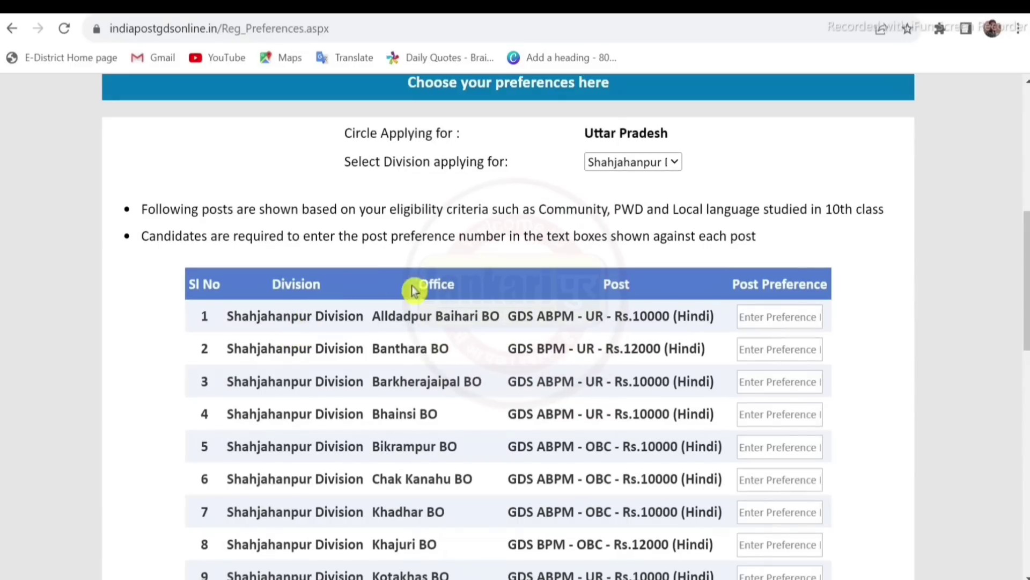
scroll(496, 354, "down", 6)
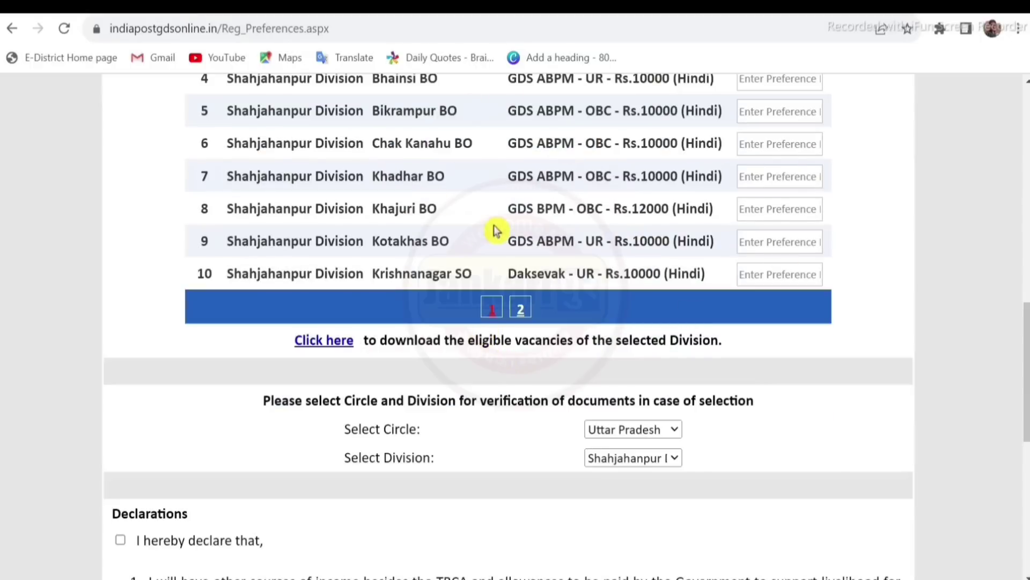
scroll(494, 231, "up", 6)
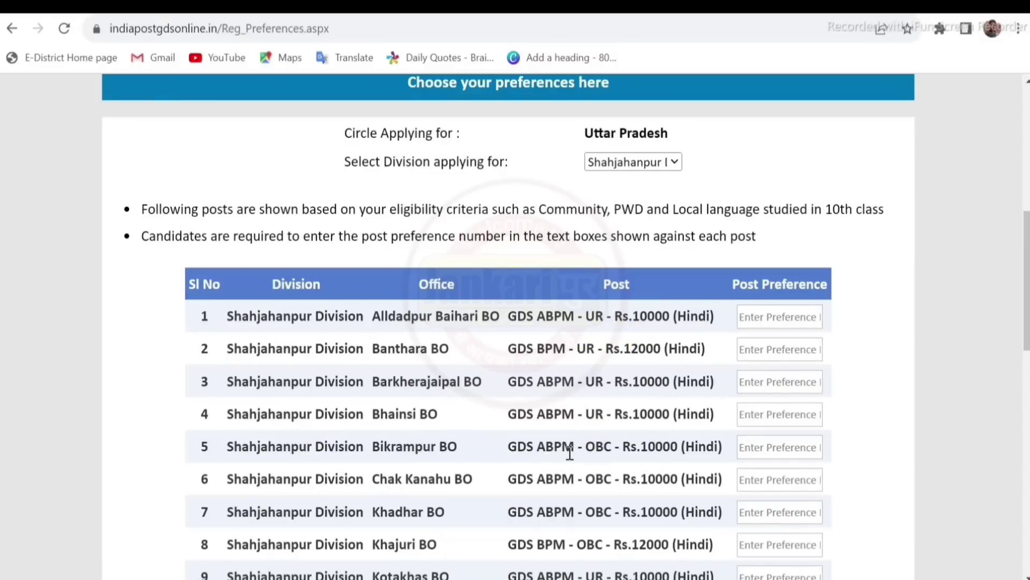
left_click_drag(588, 443, 613, 450)
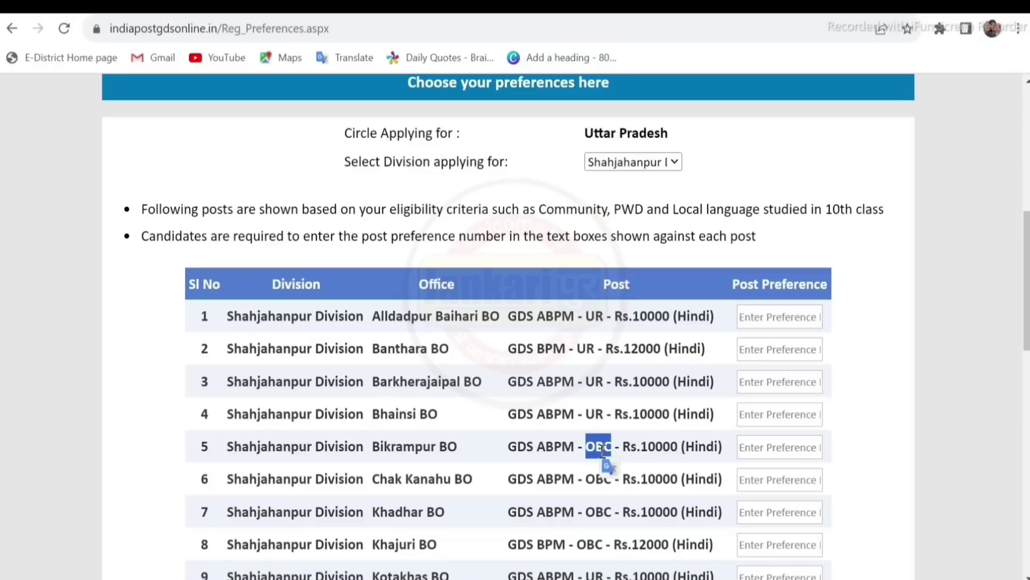
left_click(796, 447)
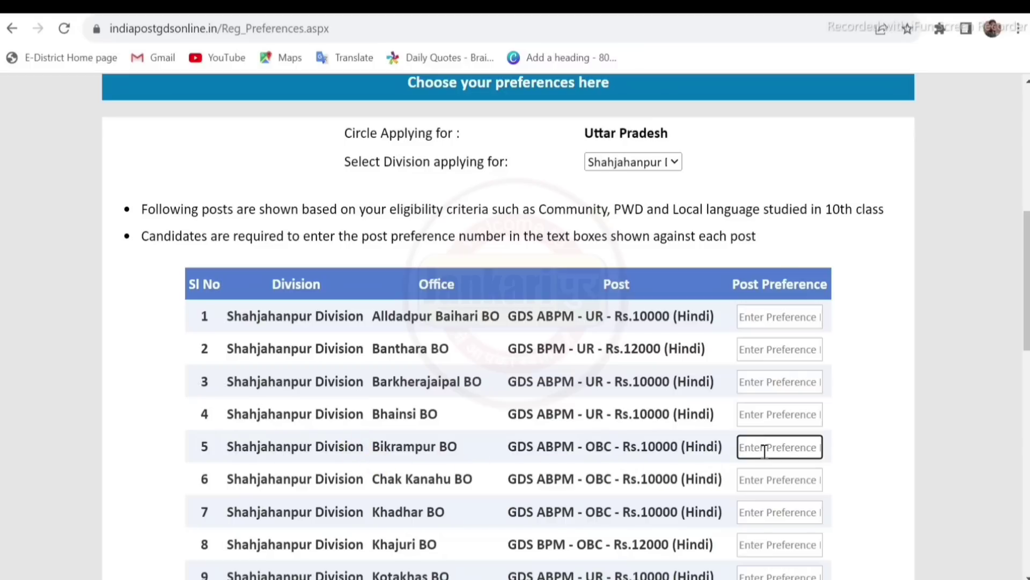
type("1")
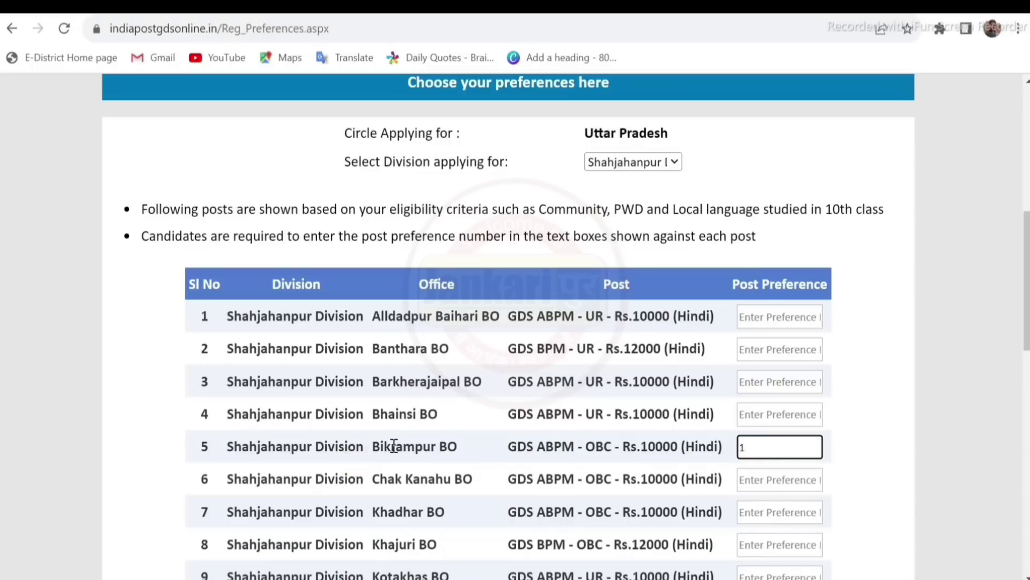
left_click_drag(391, 446, 433, 450)
left_click(471, 452)
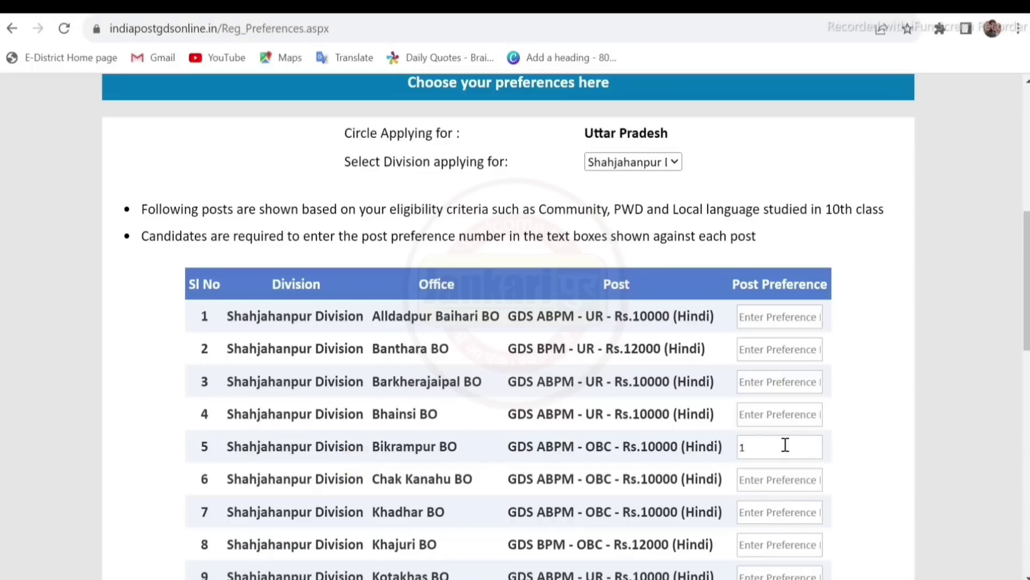
Step: Give Chak Kanahu BO preference 2 and Khadhar BO preference 3, then show posts page 2
scroll(786, 444, "down", 5)
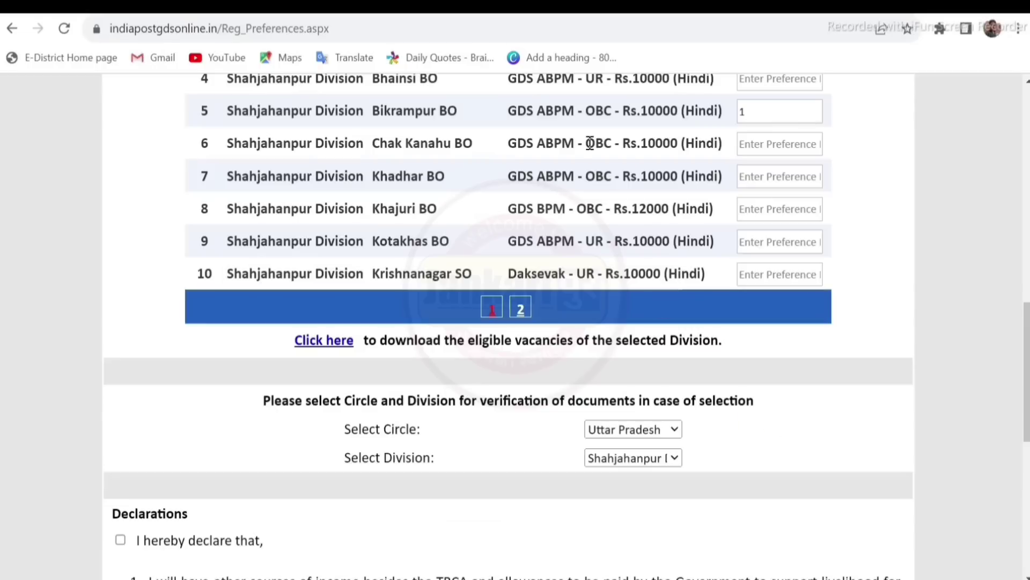
left_click(757, 145)
type("2")
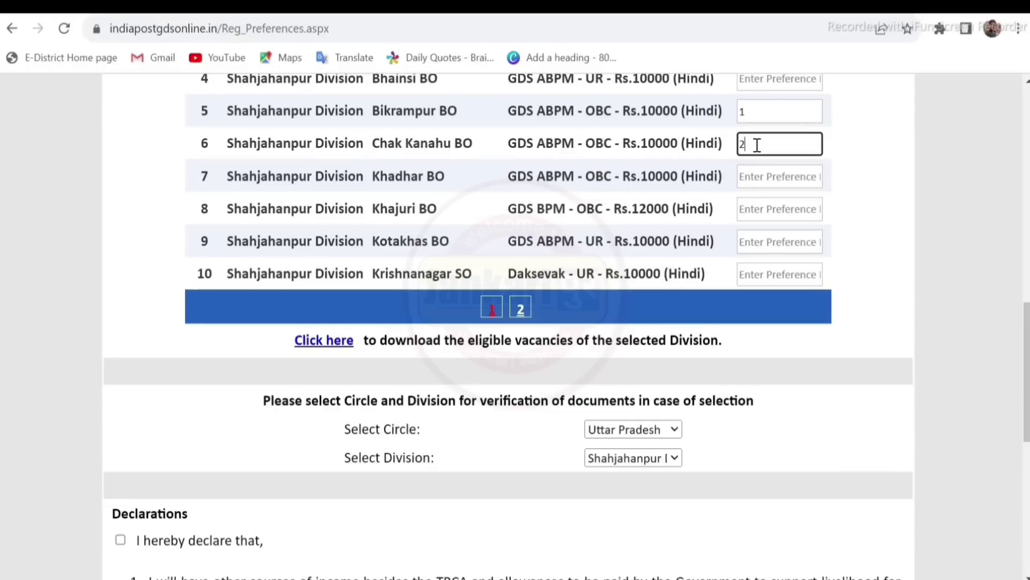
left_click(750, 177)
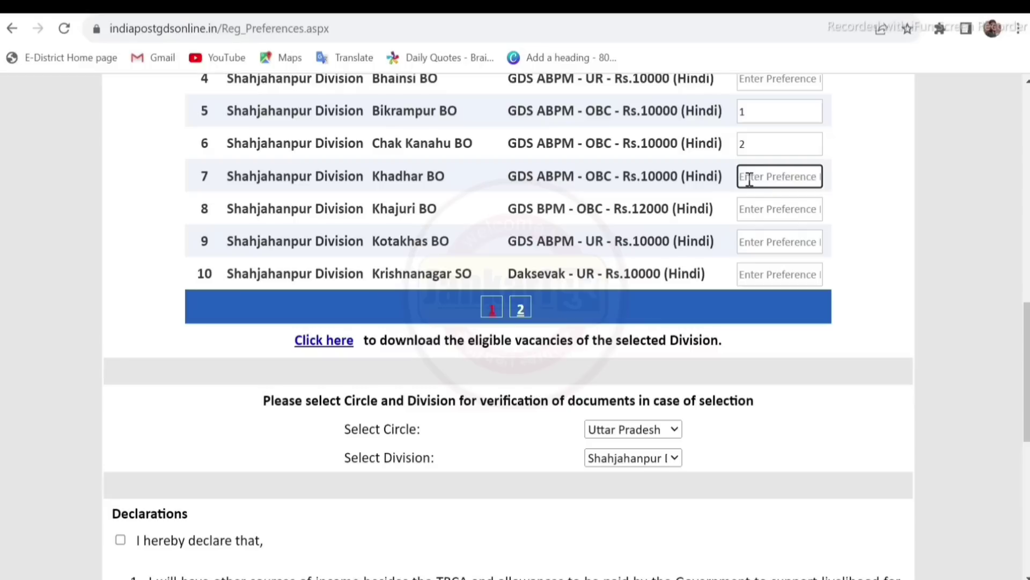
type("3")
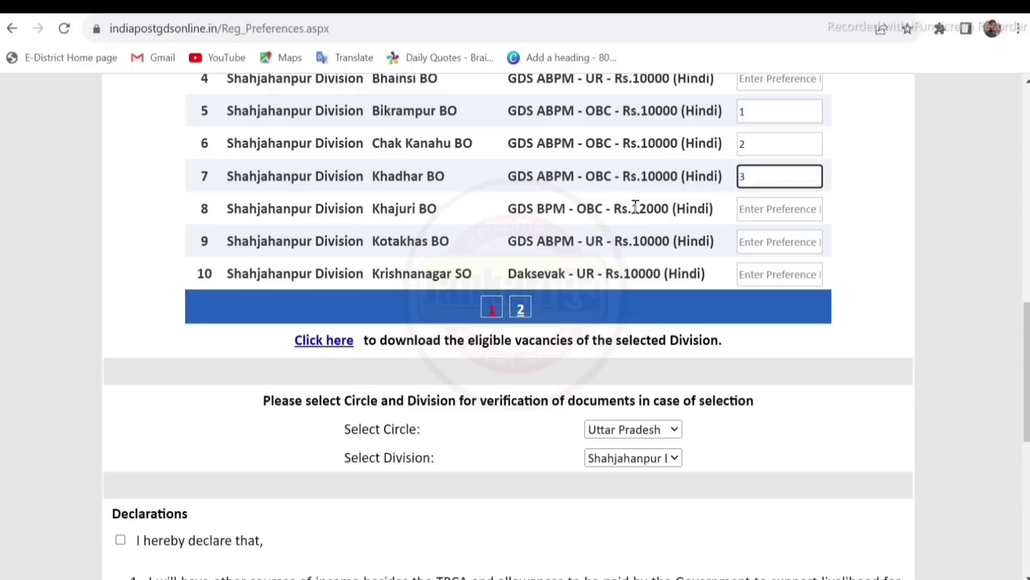
scroll(579, 220, "up", 5)
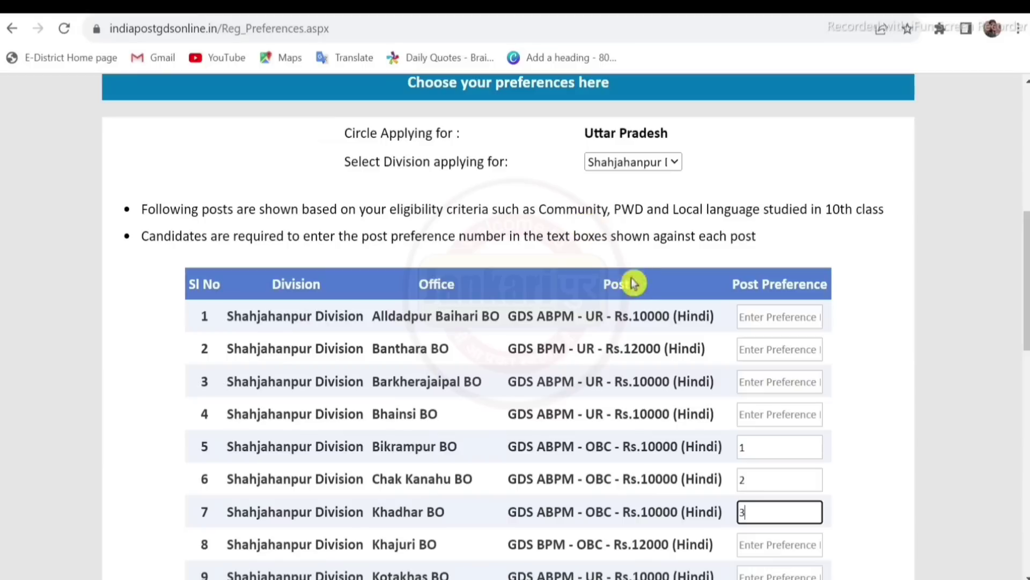
scroll(605, 357, "down", 5)
left_click(526, 443)
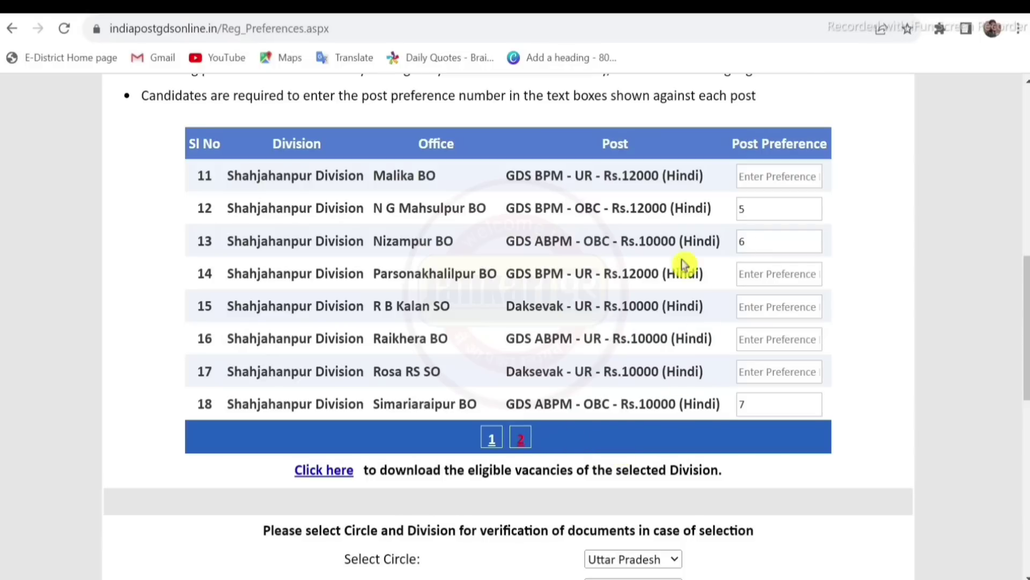
scroll(571, 244, "up", 1)
scroll(571, 247, "down", 5)
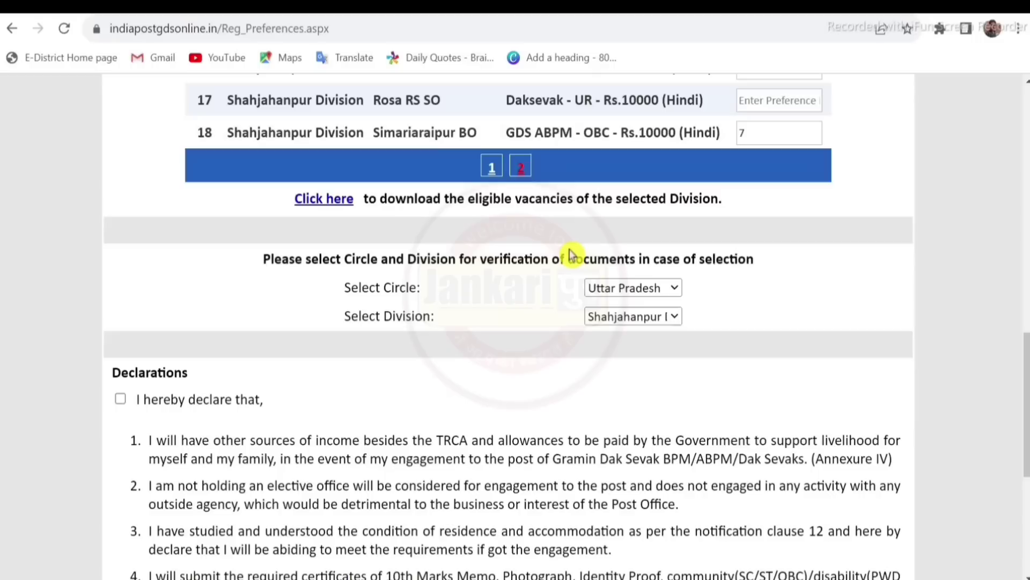
Step: Accept the declaration and save the post preferences
left_click(123, 403)
scroll(356, 406, "down", 5)
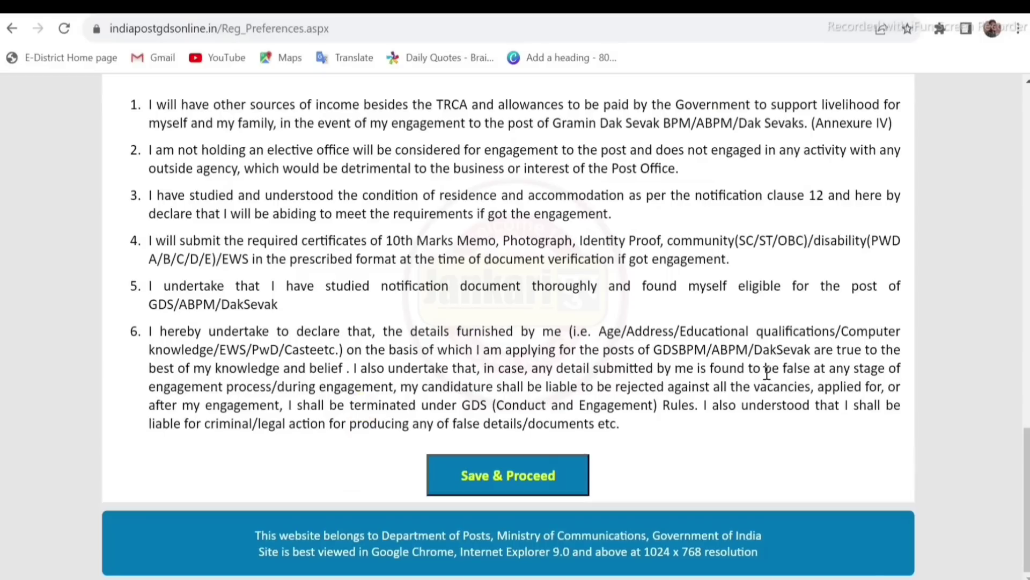
left_click(526, 479)
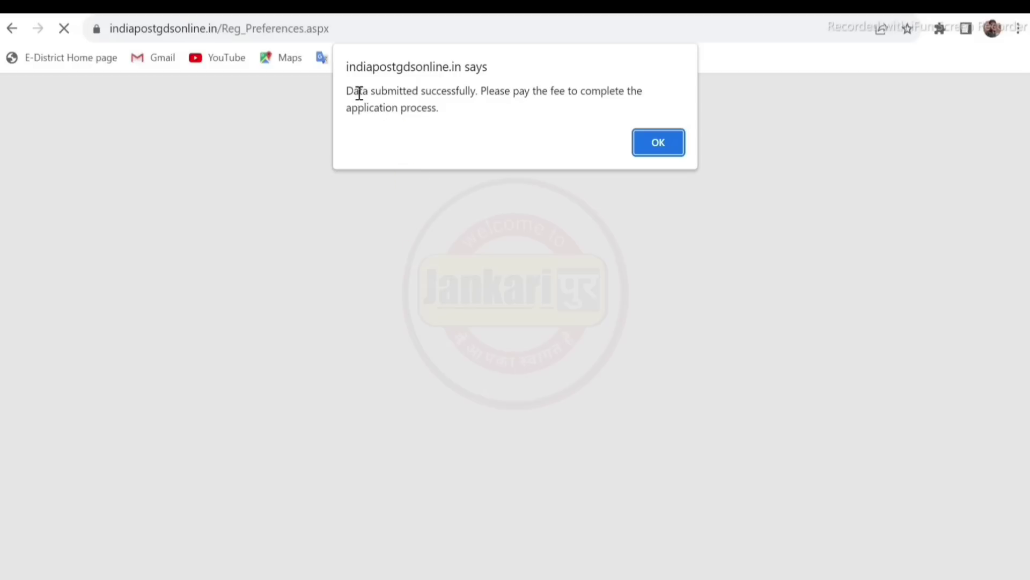
Step: Acknowledge the data-submitted and non-refundable fee alerts, then start the fee payment
left_click(358, 93)
left_click_drag(358, 94, 471, 92)
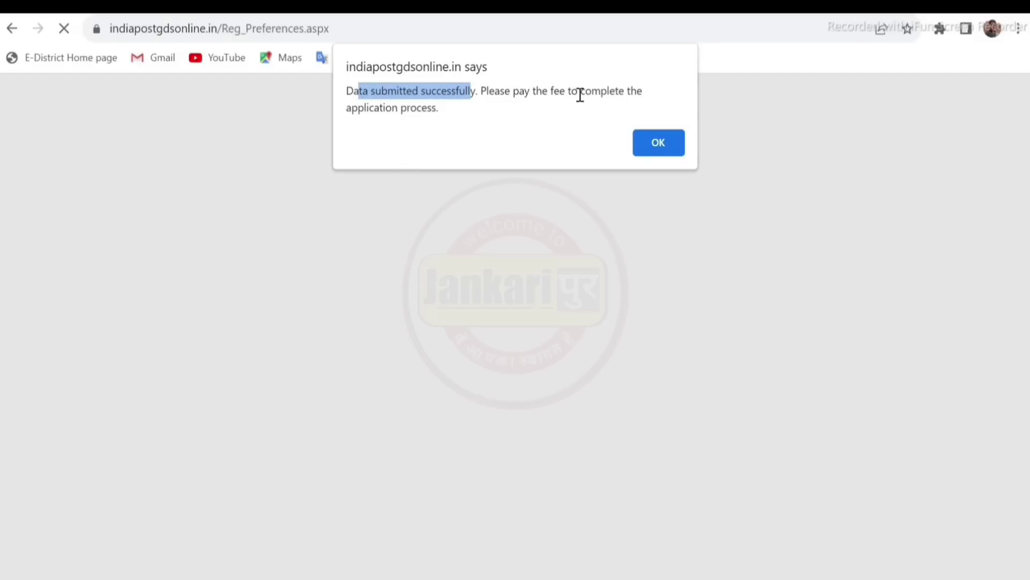
left_click_drag(377, 114, 439, 114)
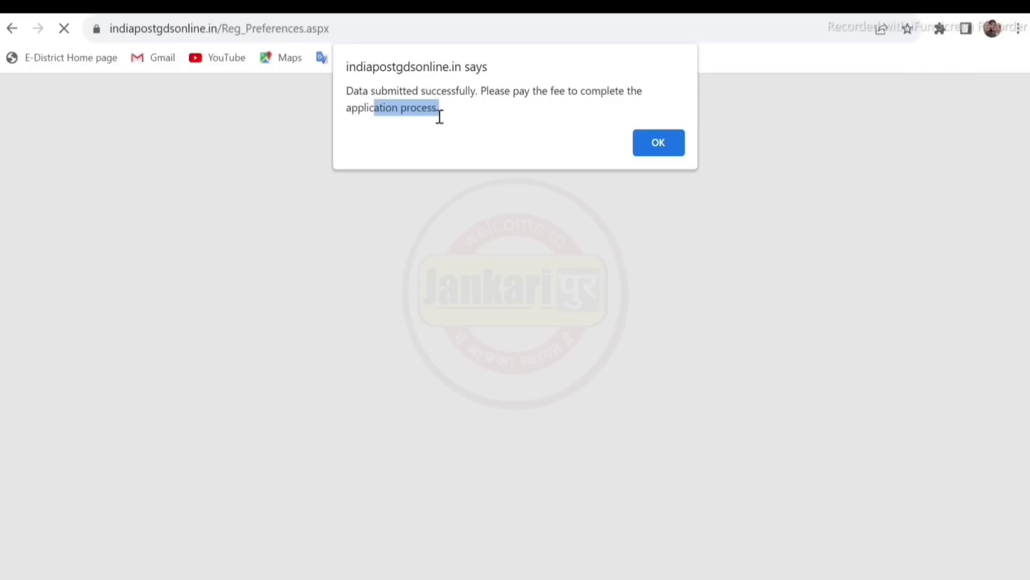
left_click(660, 142)
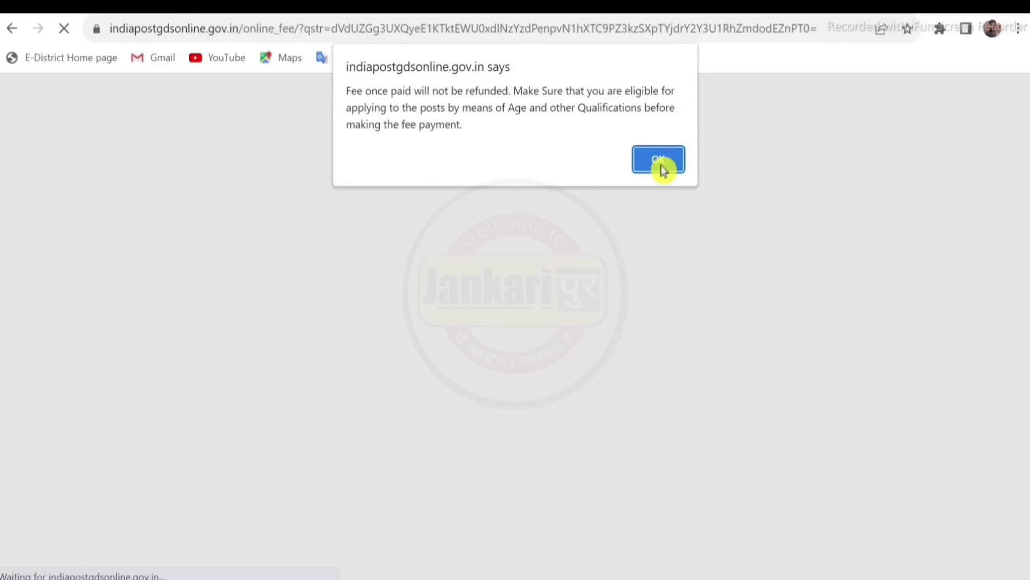
left_click(661, 163)
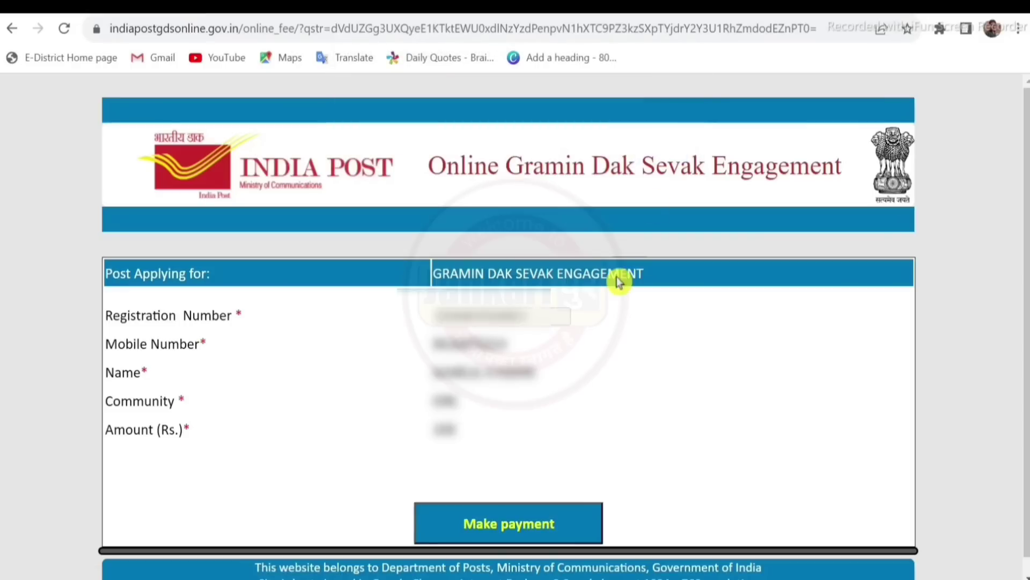
left_click(469, 274)
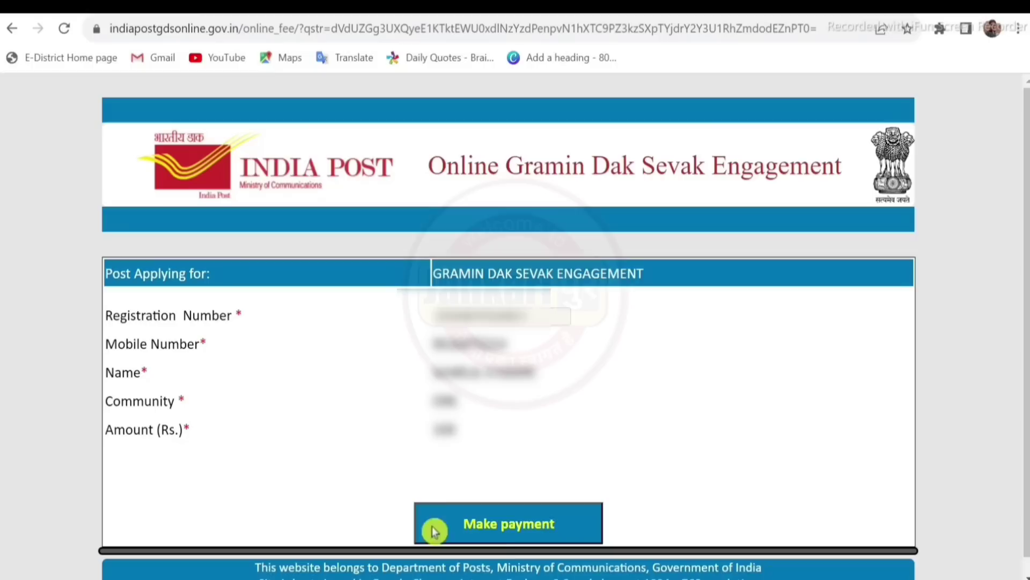
left_click(507, 526)
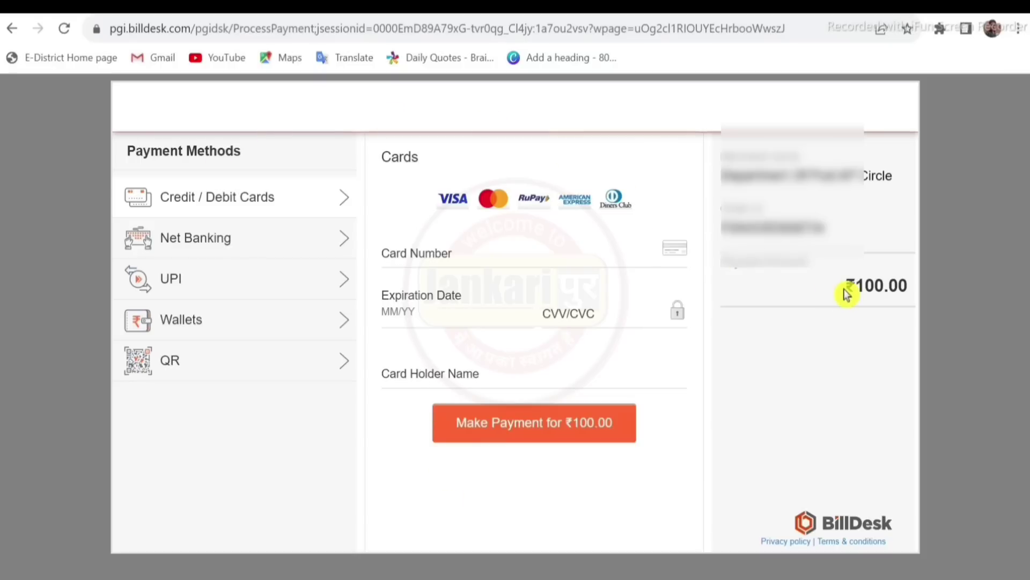
Step: Pay the ₹100.00 fee on BillDesk by QR, choosing BHIM UPI
left_click_drag(845, 287, 874, 287)
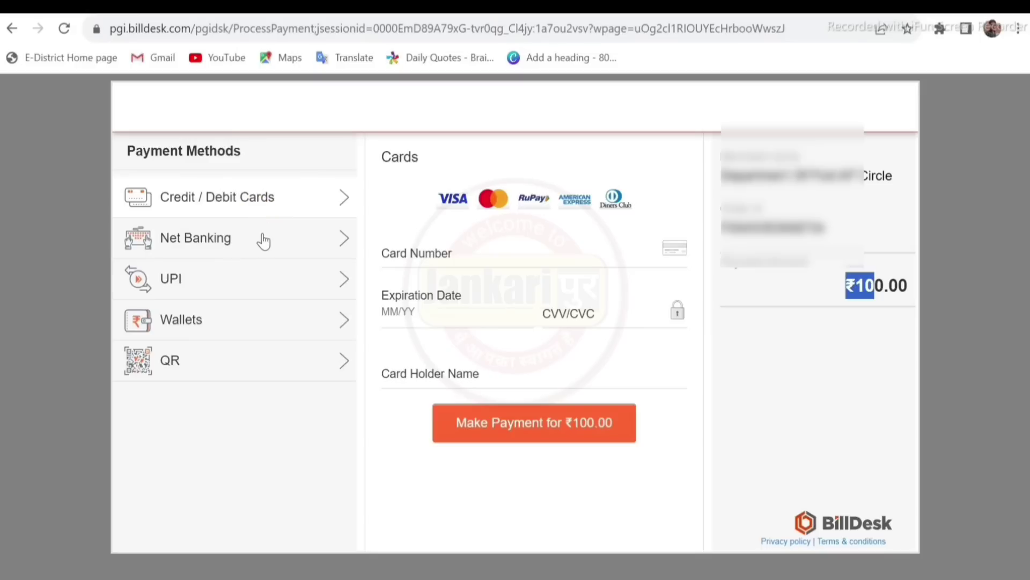
left_click(261, 378)
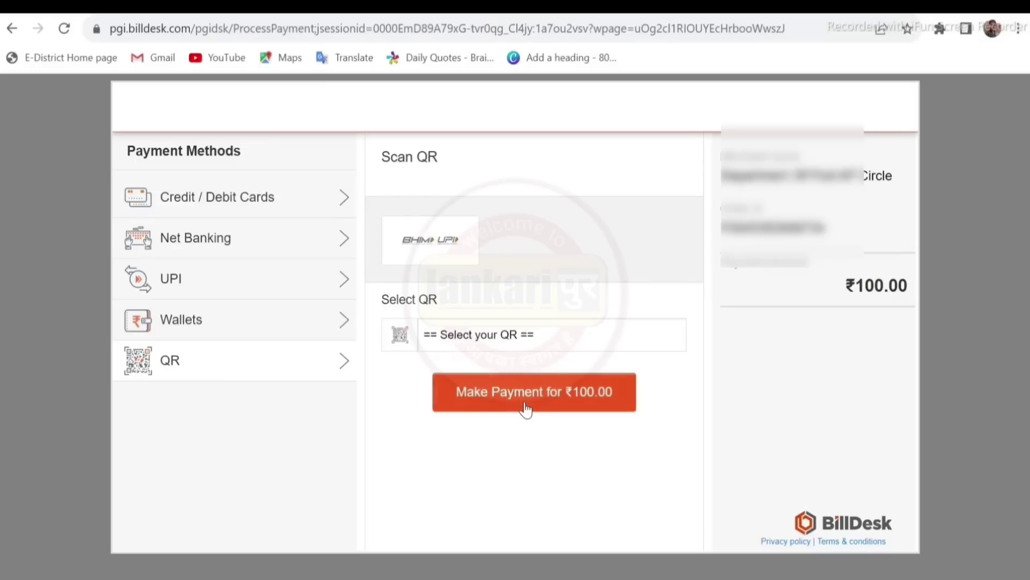
left_click(525, 343)
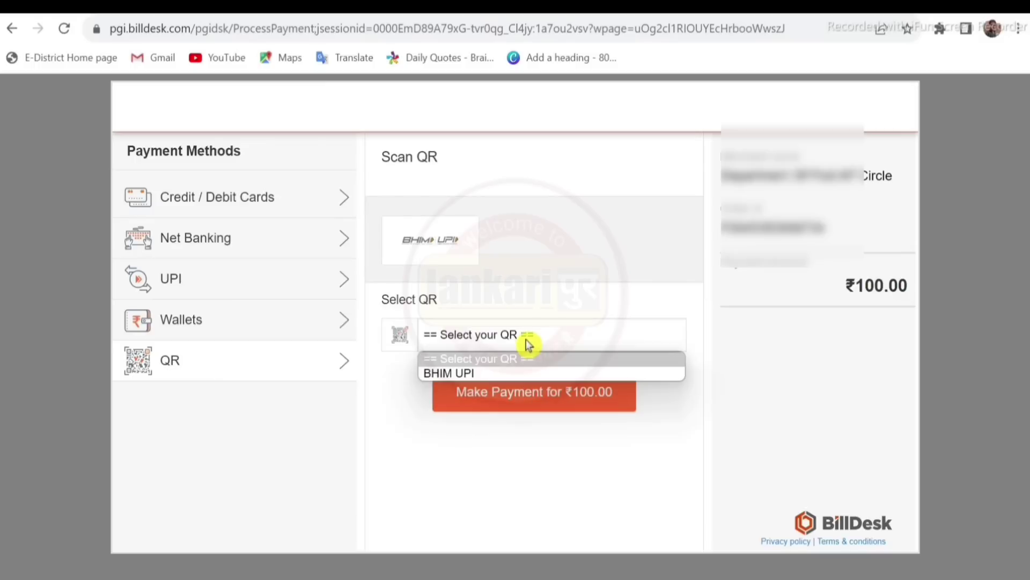
left_click(534, 374)
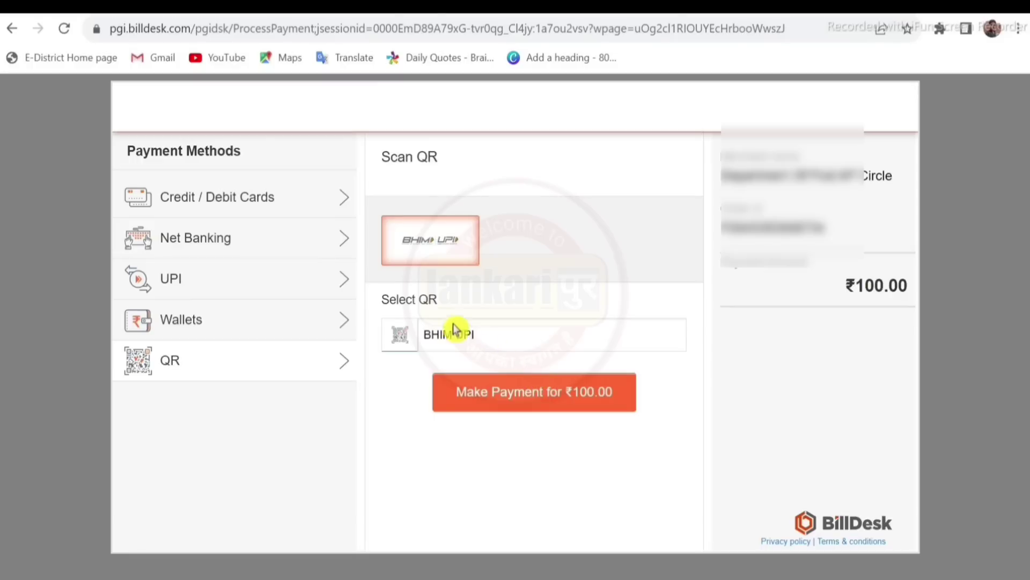
left_click(506, 400)
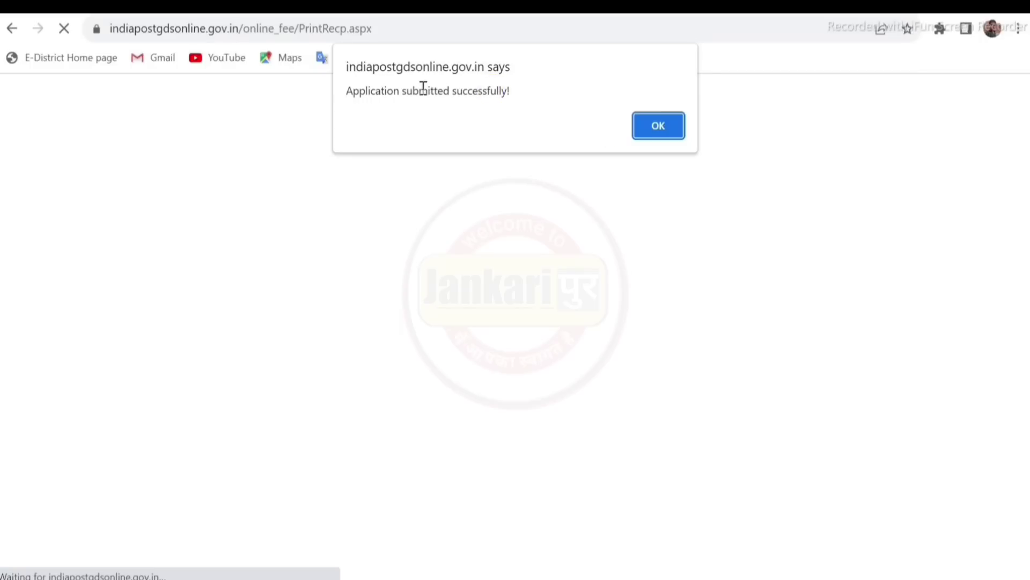
Step: Dismiss the application-submitted alert and scroll down through the printout
left_click_drag(367, 92, 481, 96)
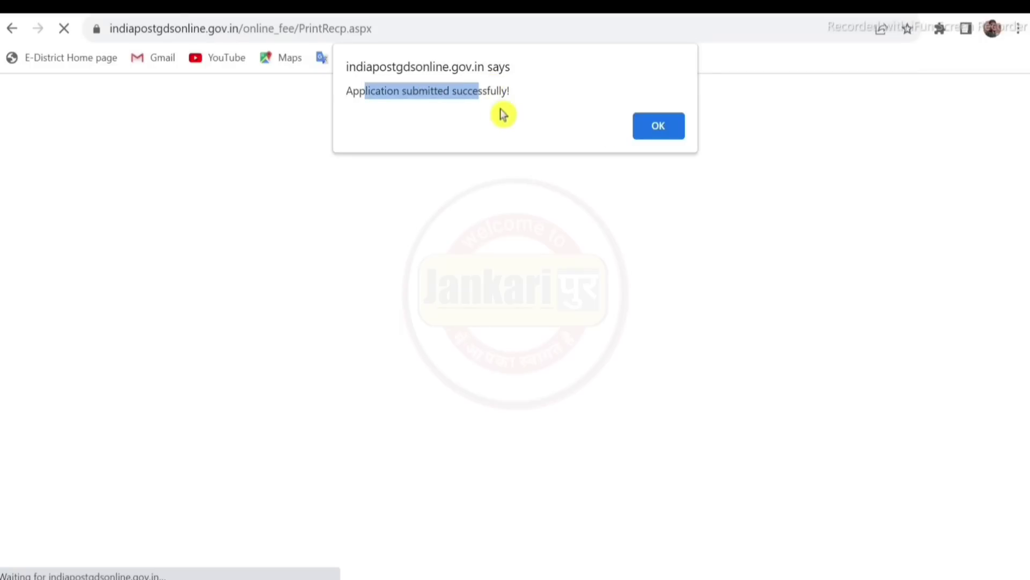
left_click(651, 134)
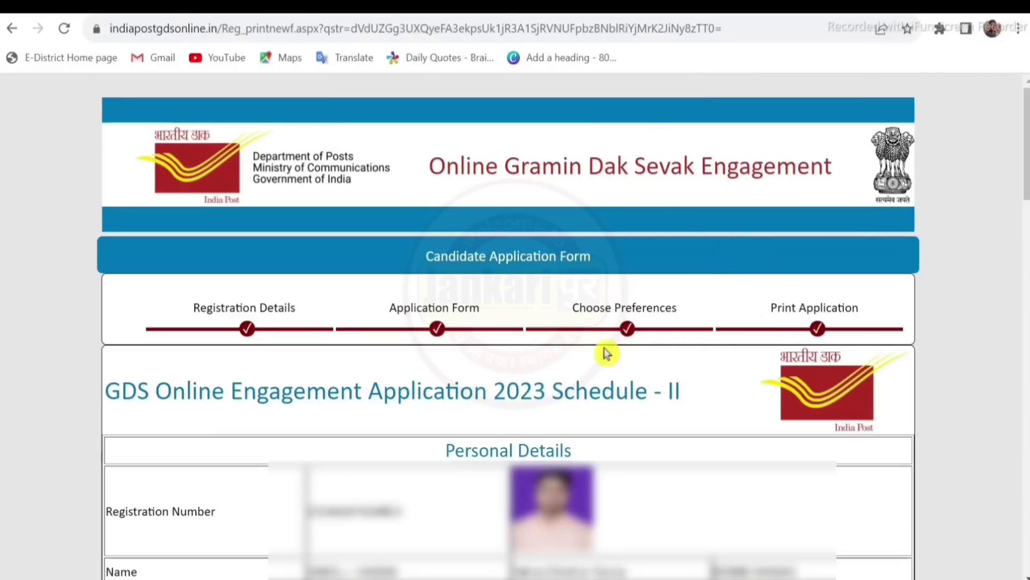
scroll(606, 355, "down", 5)
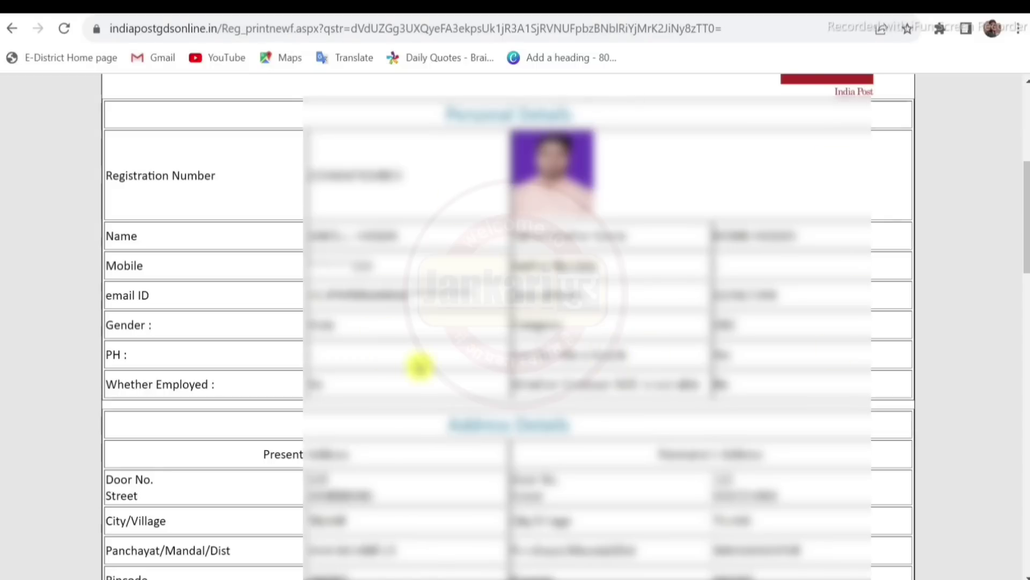
scroll(629, 264, "down", 12)
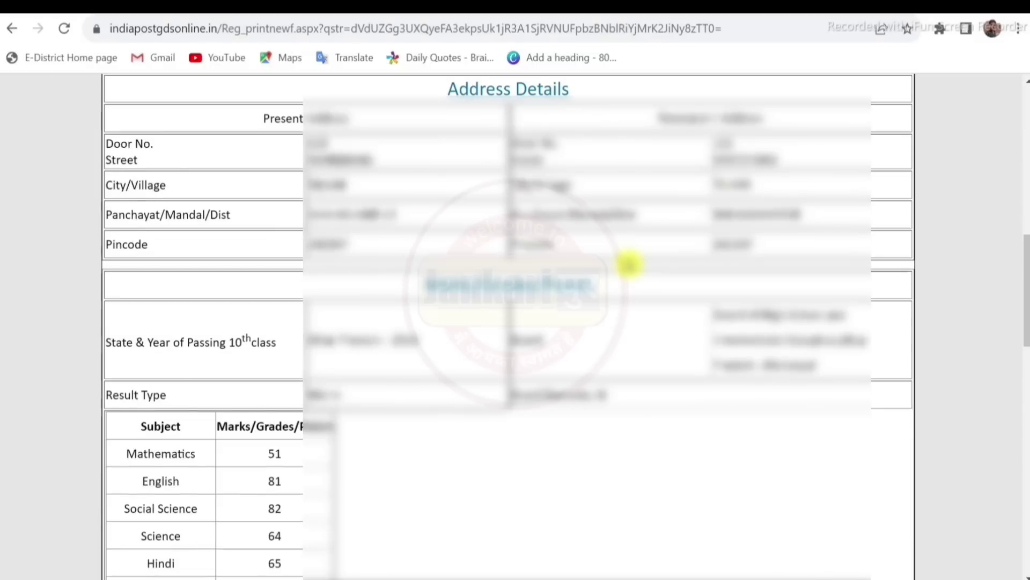
scroll(628, 265, "down", 10)
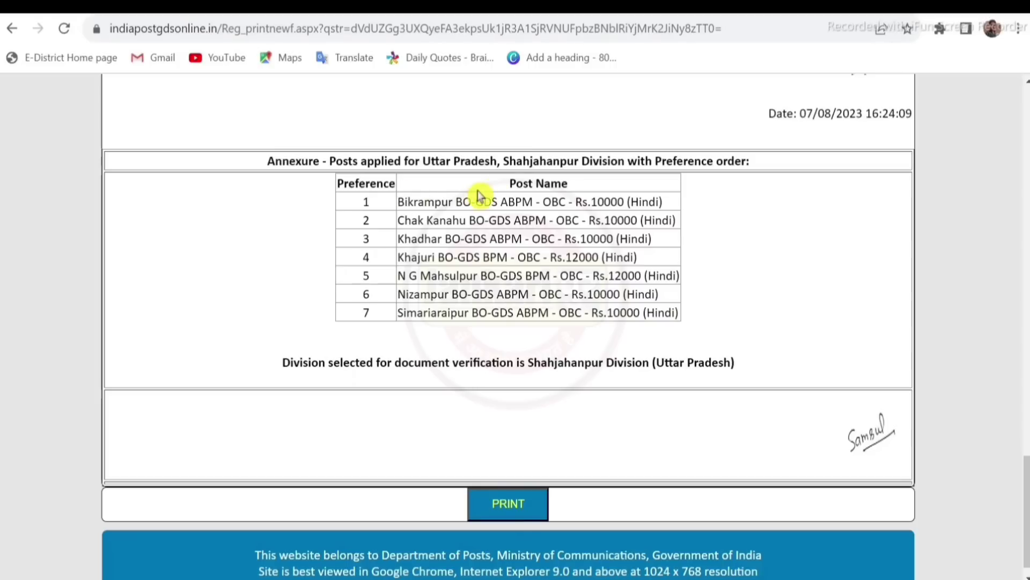
Step: Review the Annexure's seven preferred Shahjahanpur posts and print the application form
left_click_drag(510, 183, 565, 186)
left_click(592, 206)
scroll(368, 308, "up", 5)
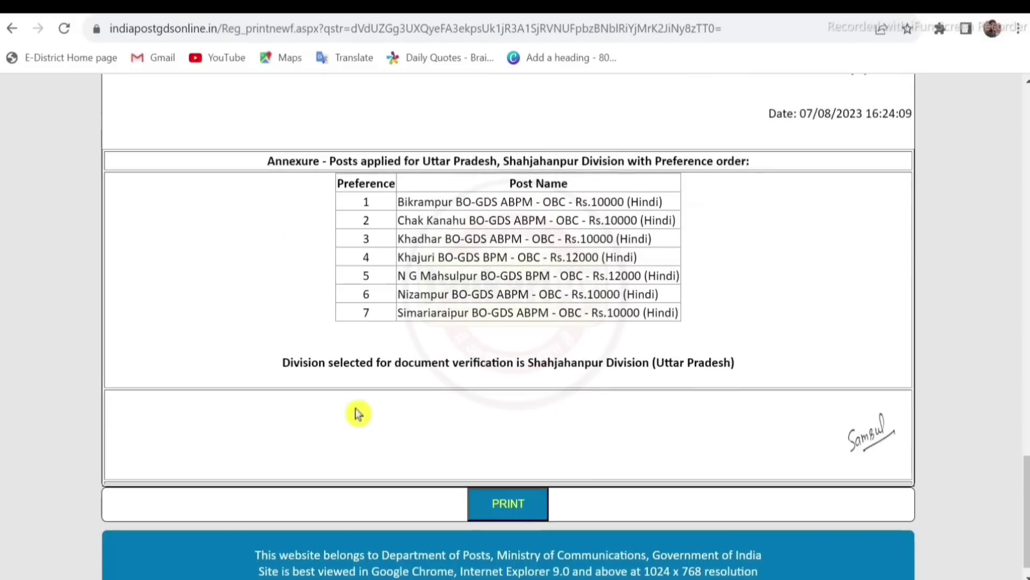
scroll(357, 414, "down", 5)
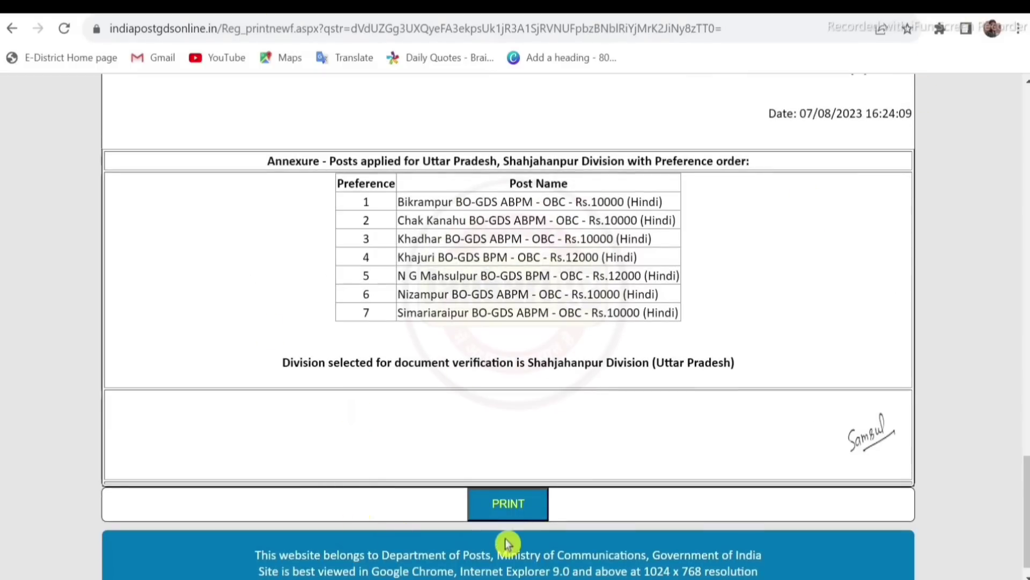
left_click(534, 501)
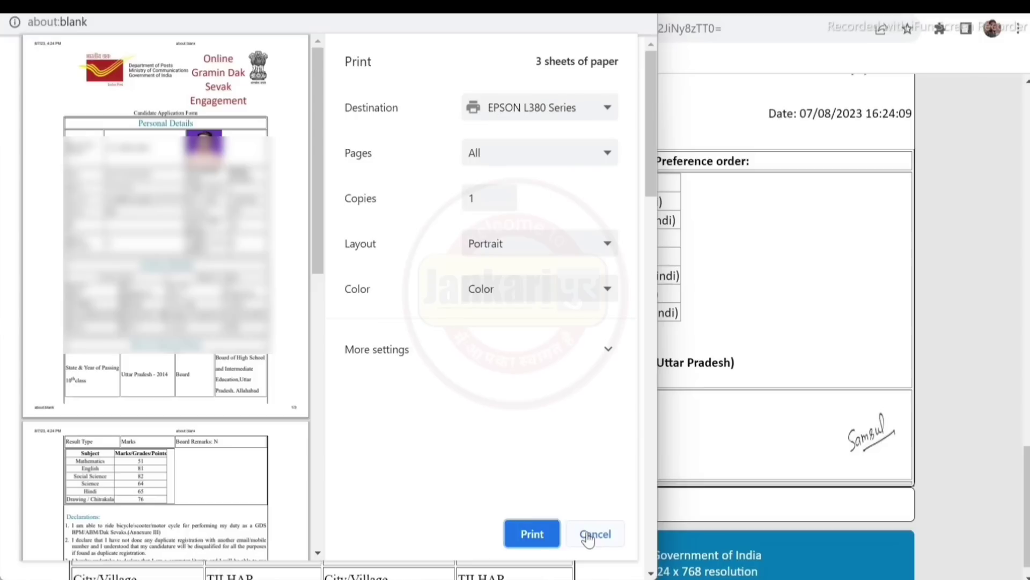
Step: Cancel the Chrome print preview, returning to the application printout without printing
left_click(588, 538)
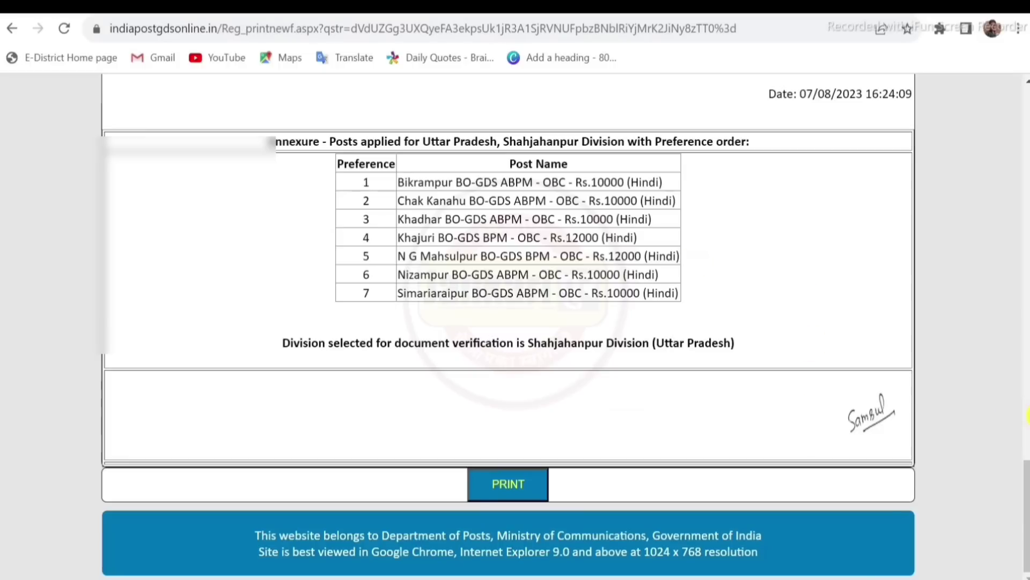